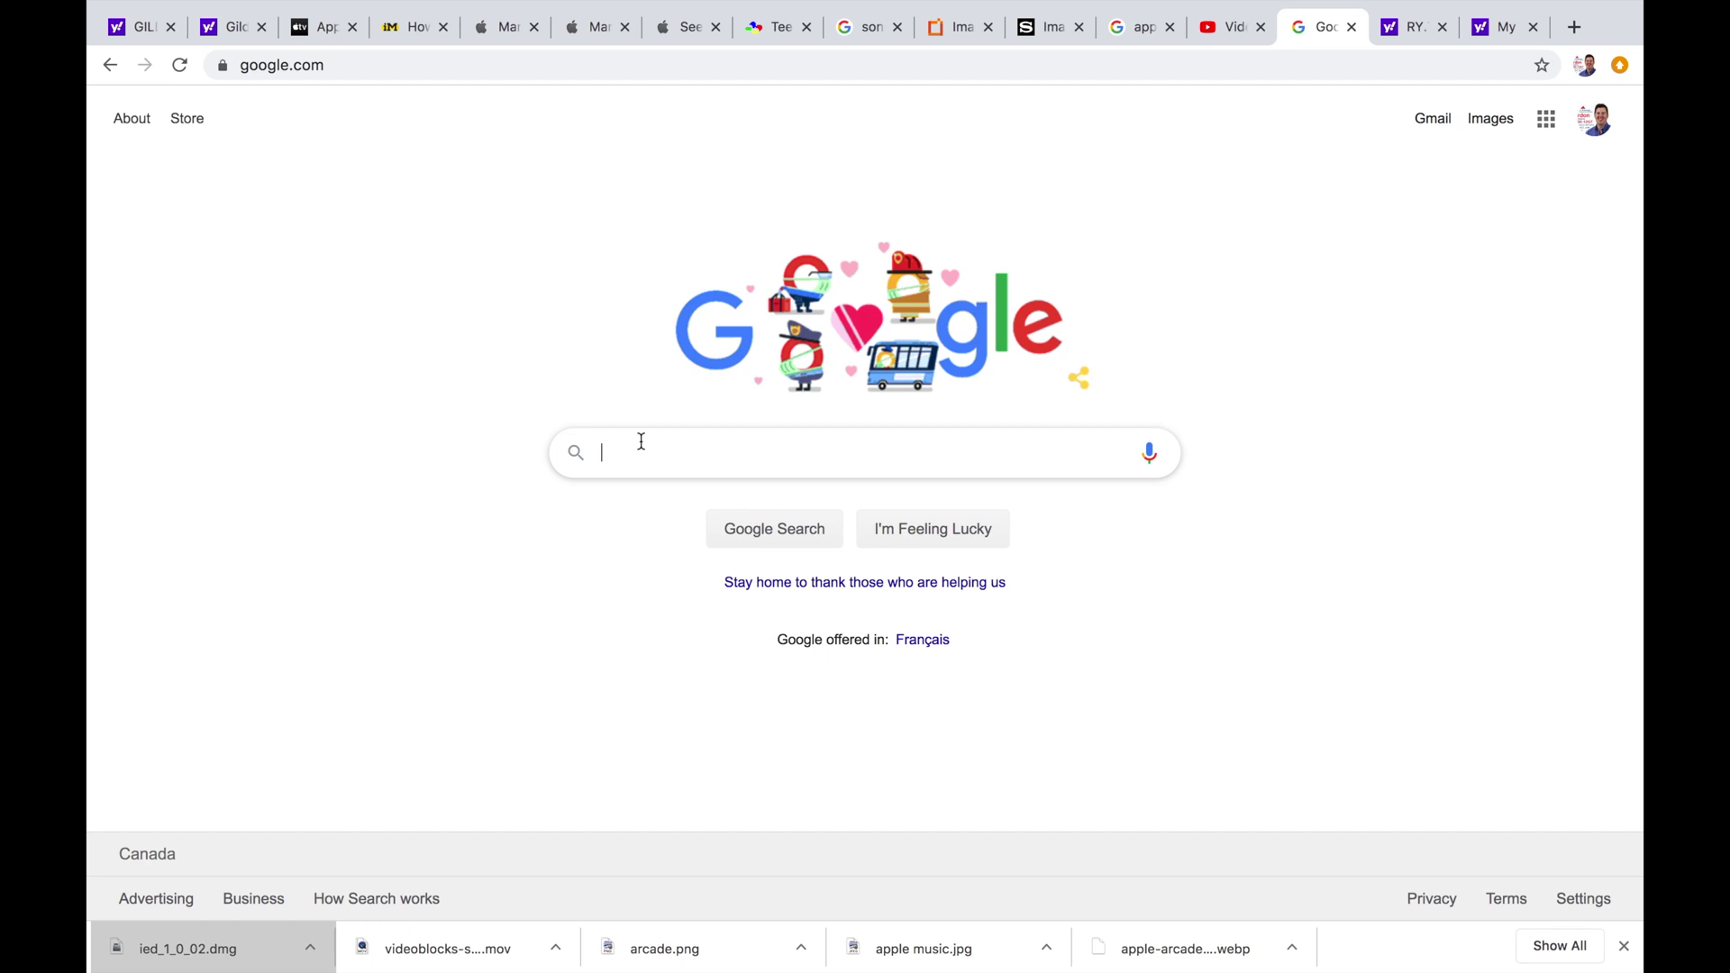
# Search Google for "obs" and open the official Open Broadcaster Software website.
pyautogui.click(641, 442)
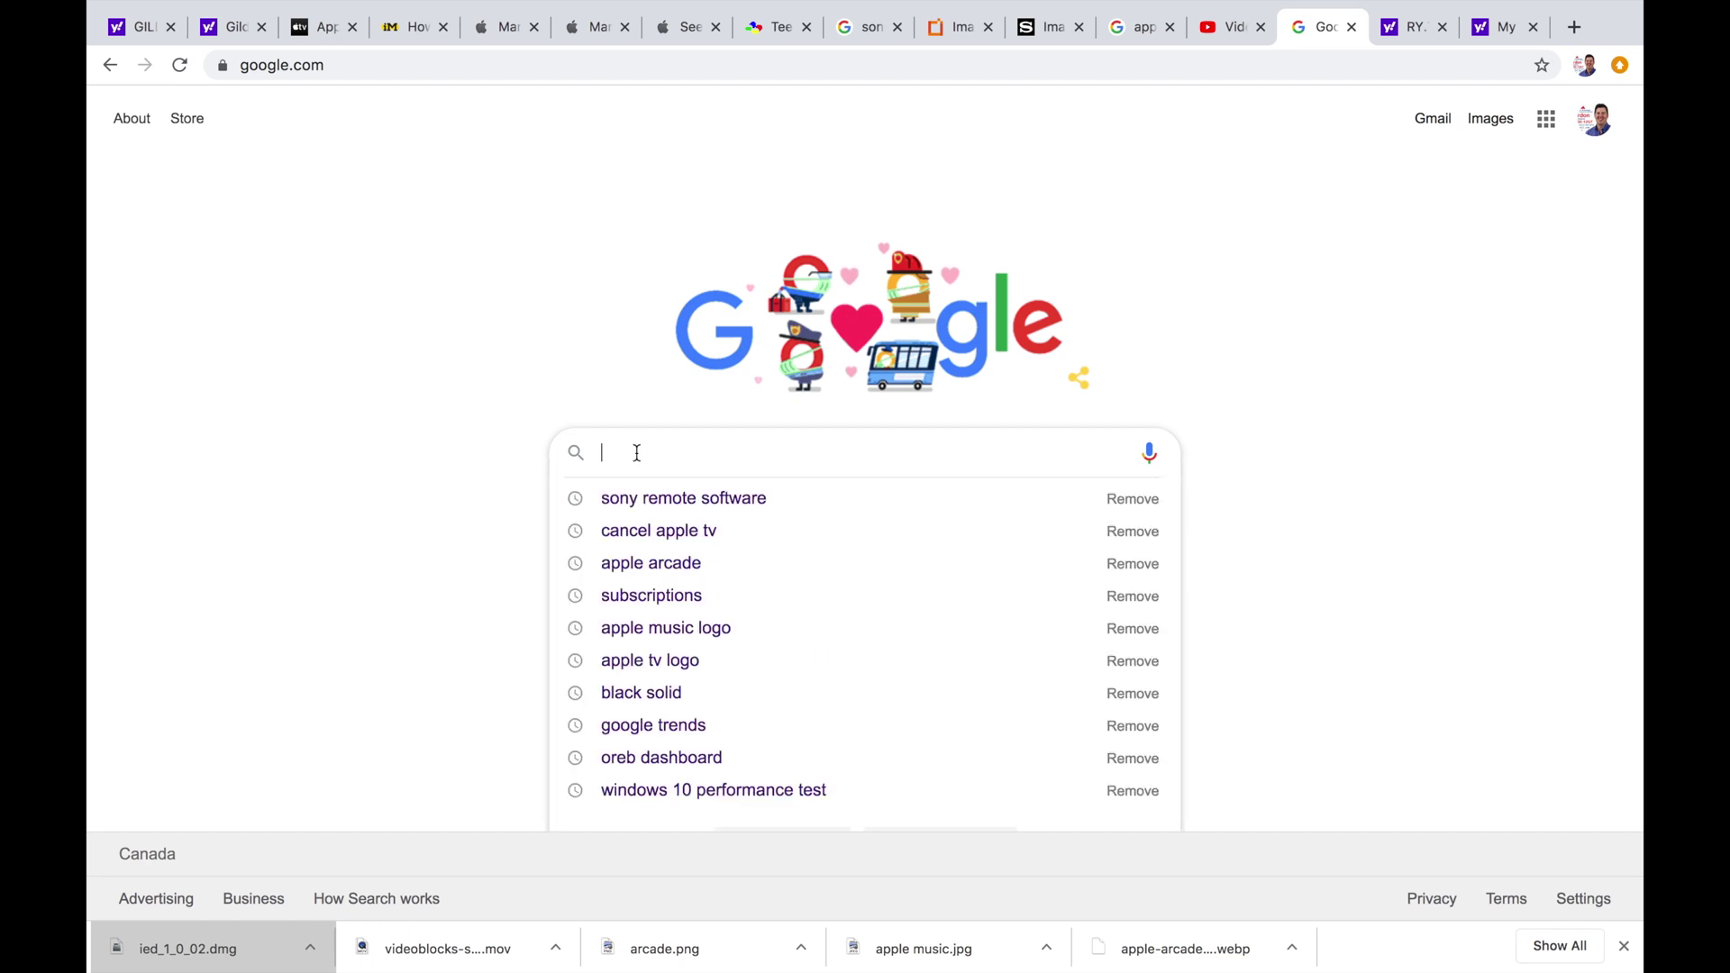
pyautogui.write('obs')
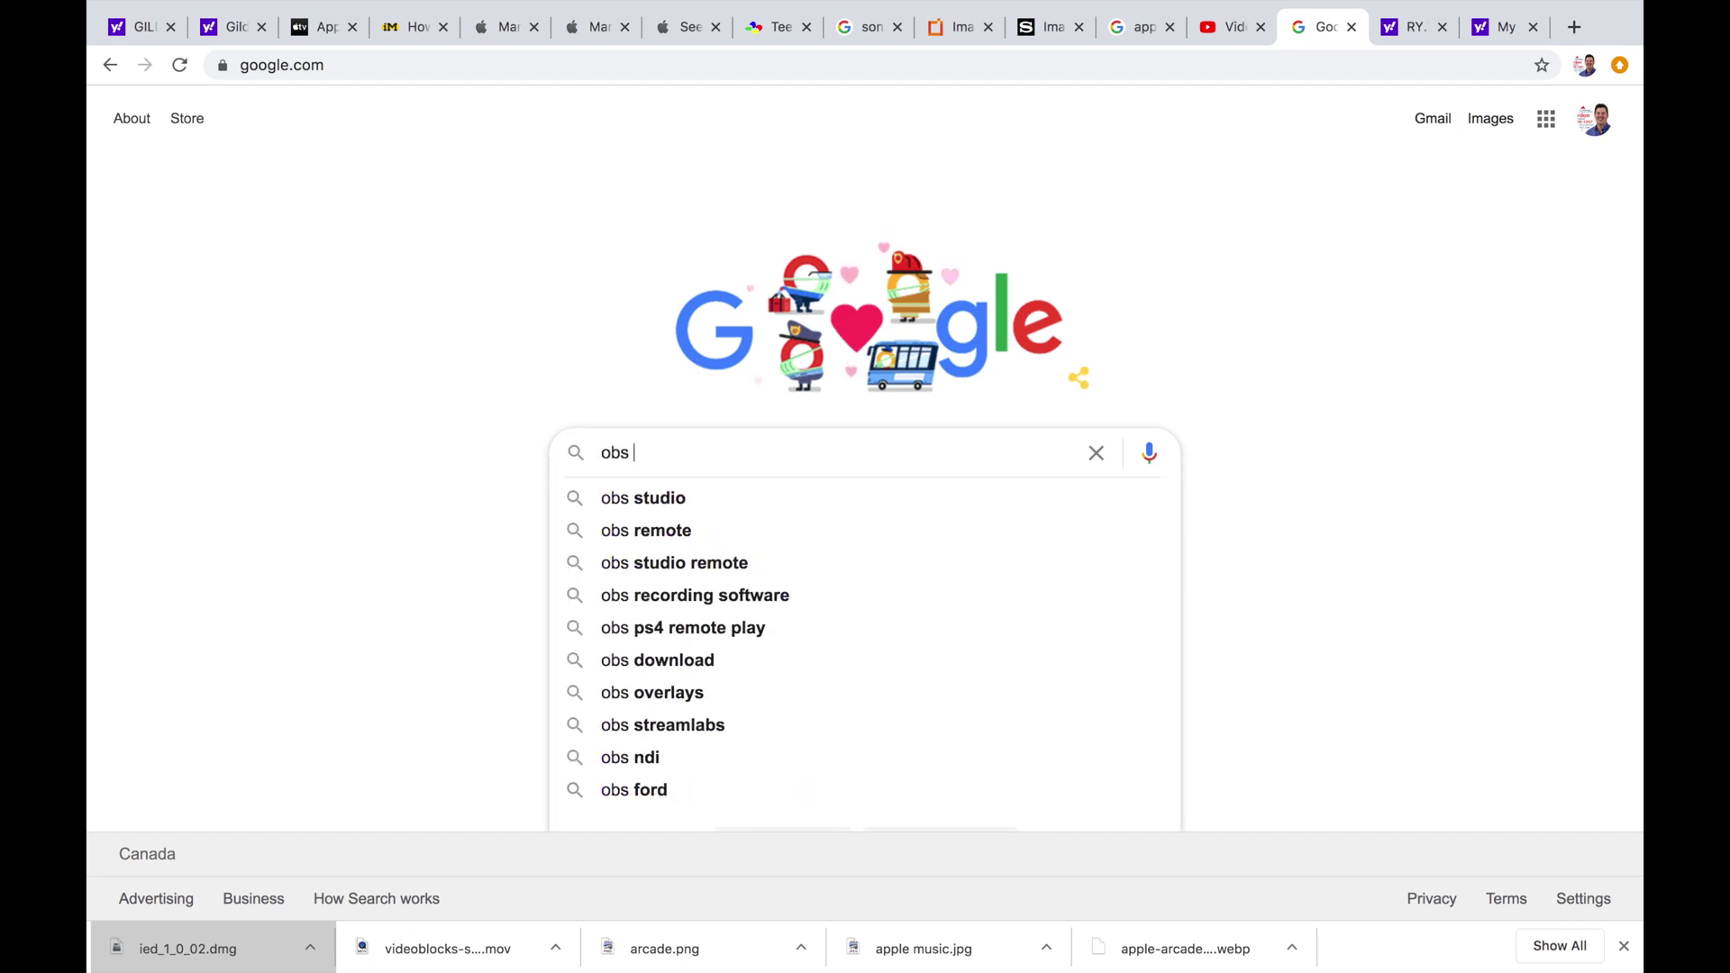
pyautogui.press('Return')
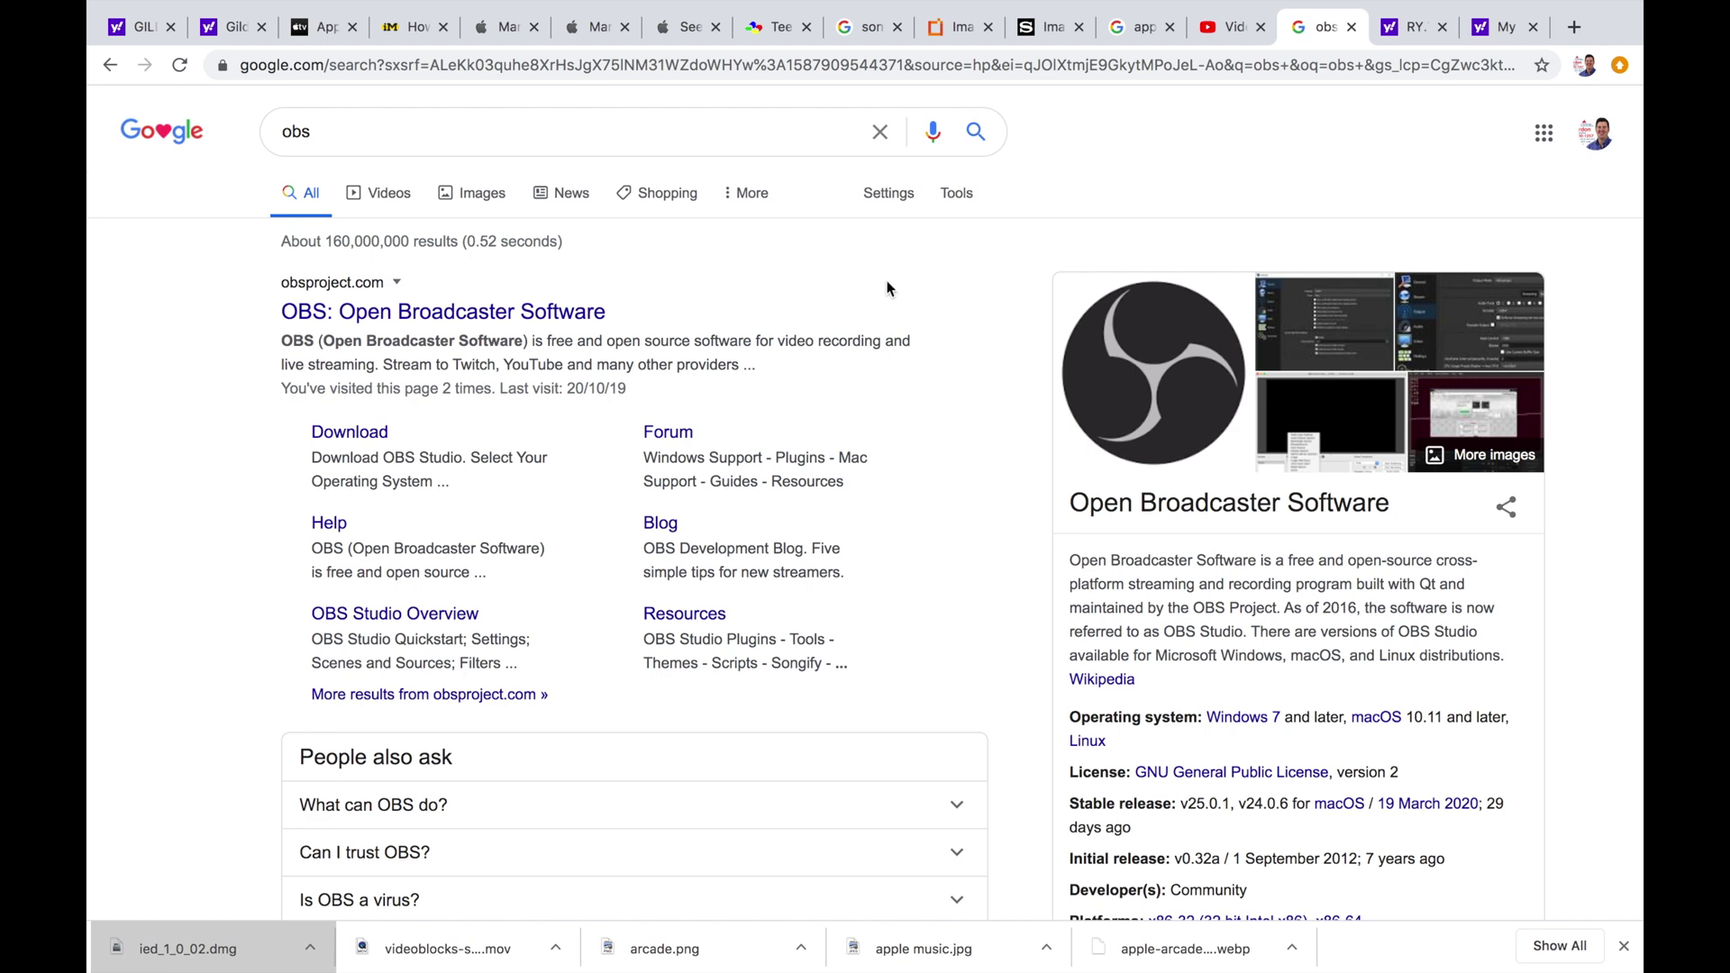
pyautogui.click(489, 313)
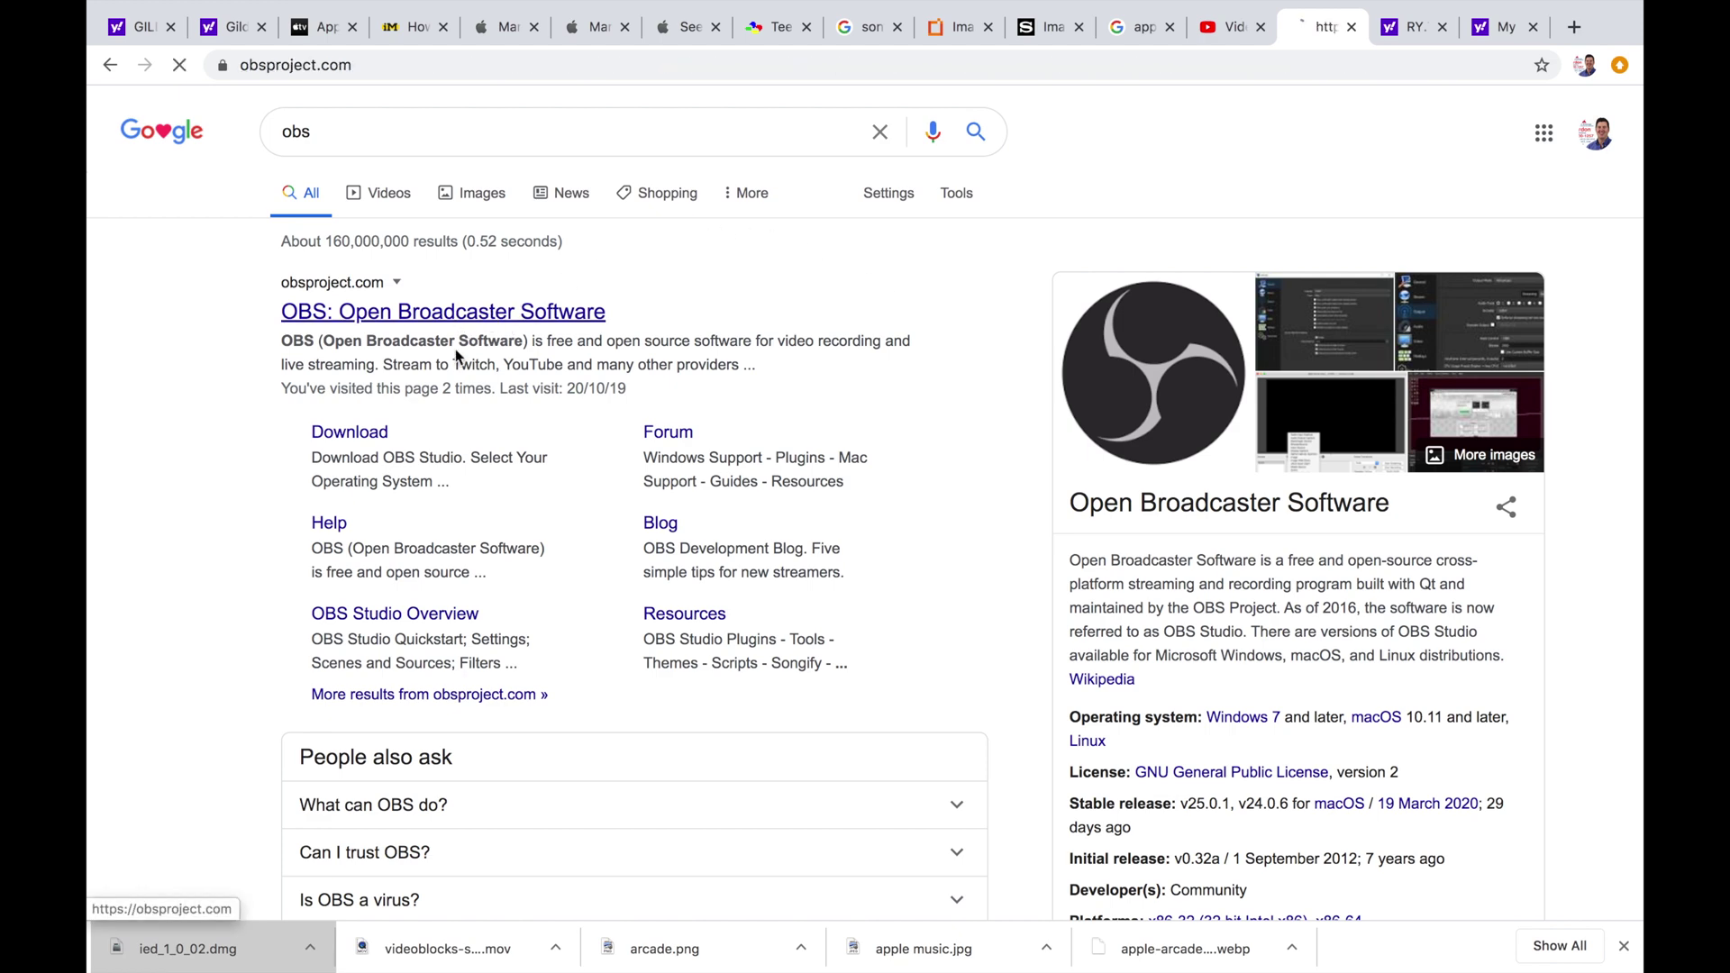
# Download the macOS 10.13+ version of OBS Studio and open the downloaded obs-mac disk image.
pyautogui.scroll(-3, 620, 420)
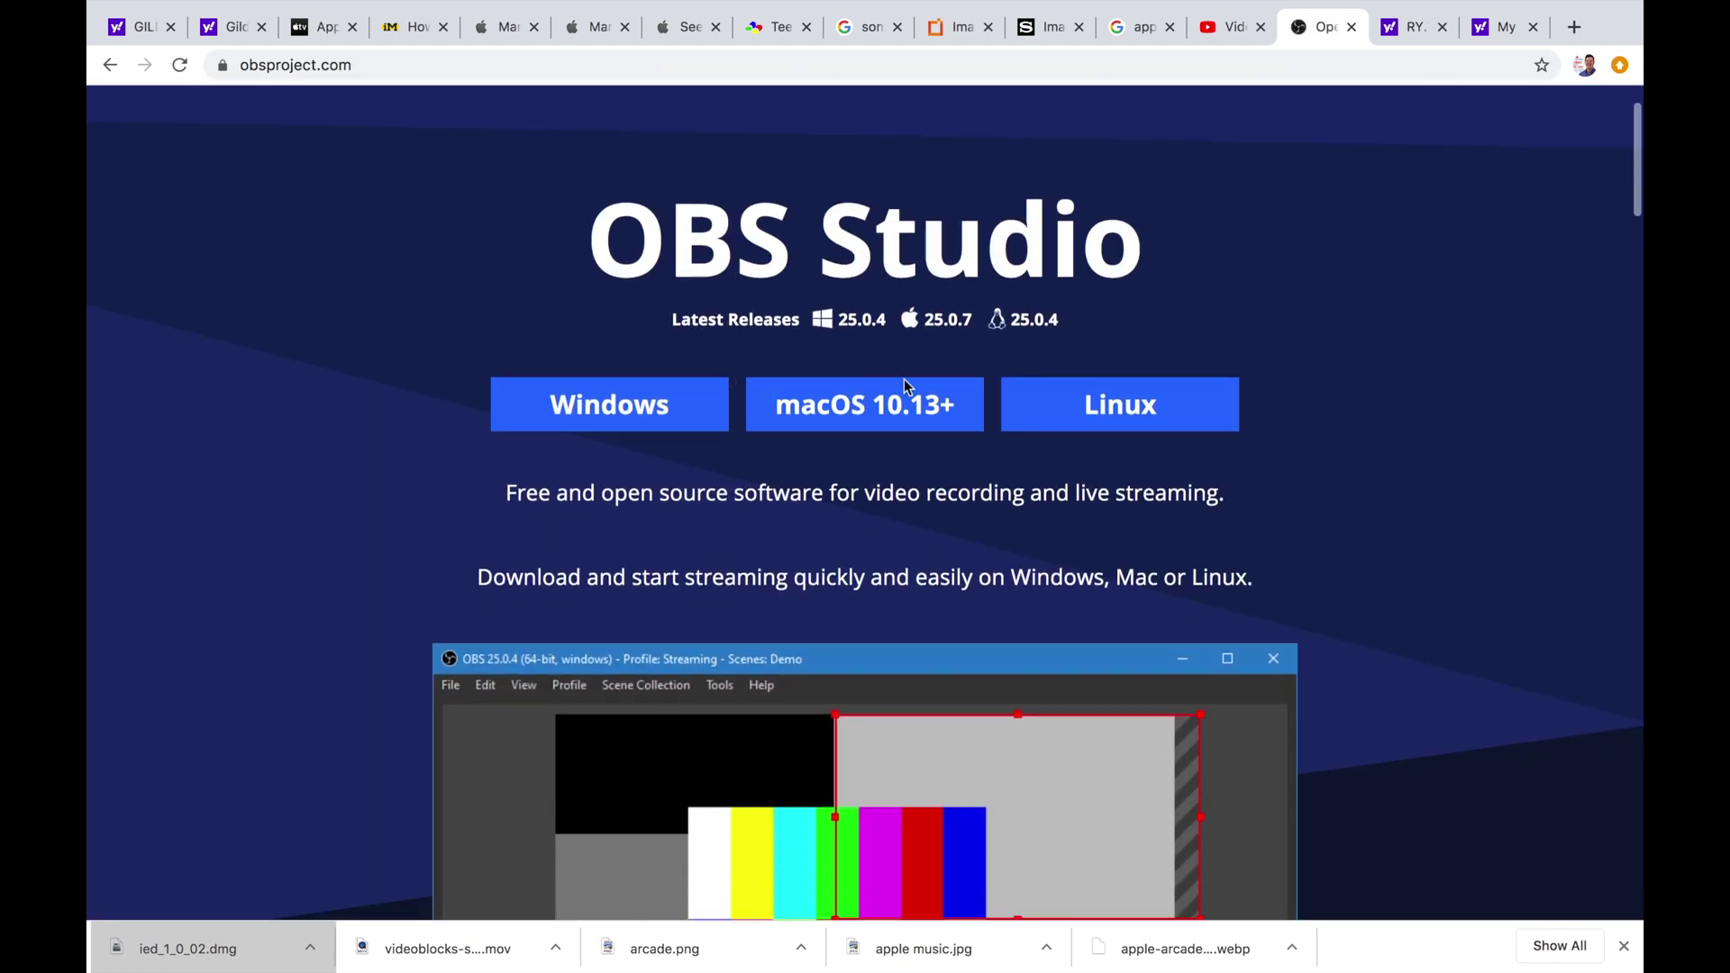
pyautogui.click(856, 412)
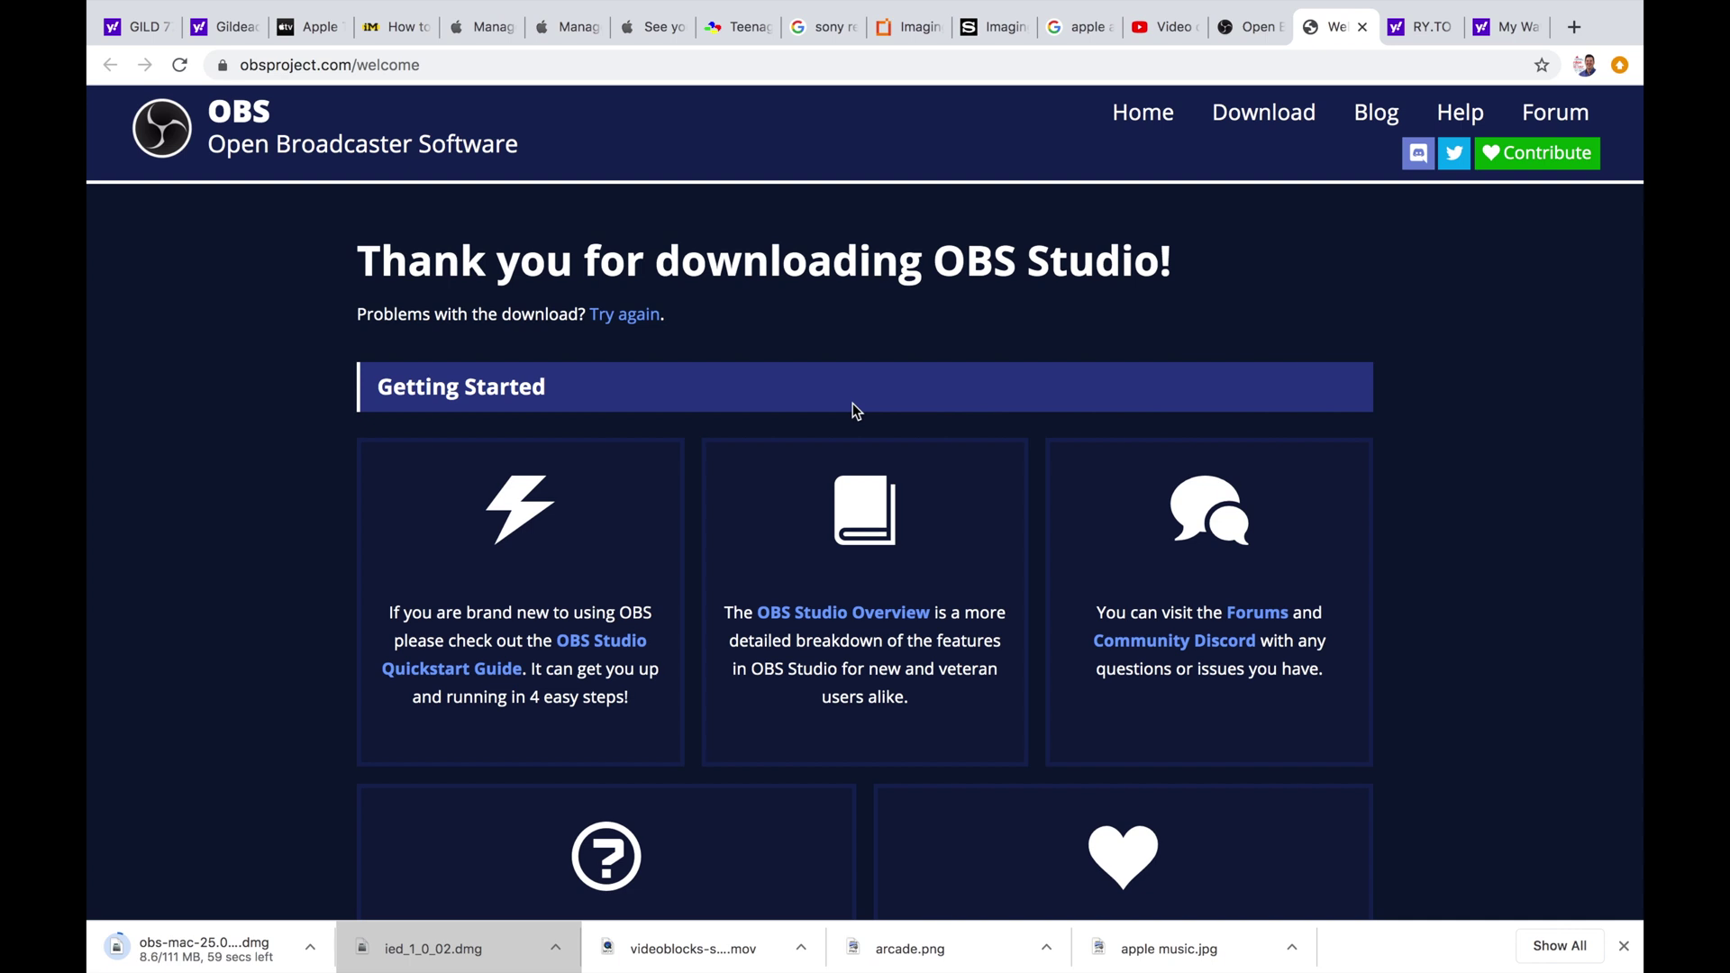
pyautogui.scroll(-1, 207, 672)
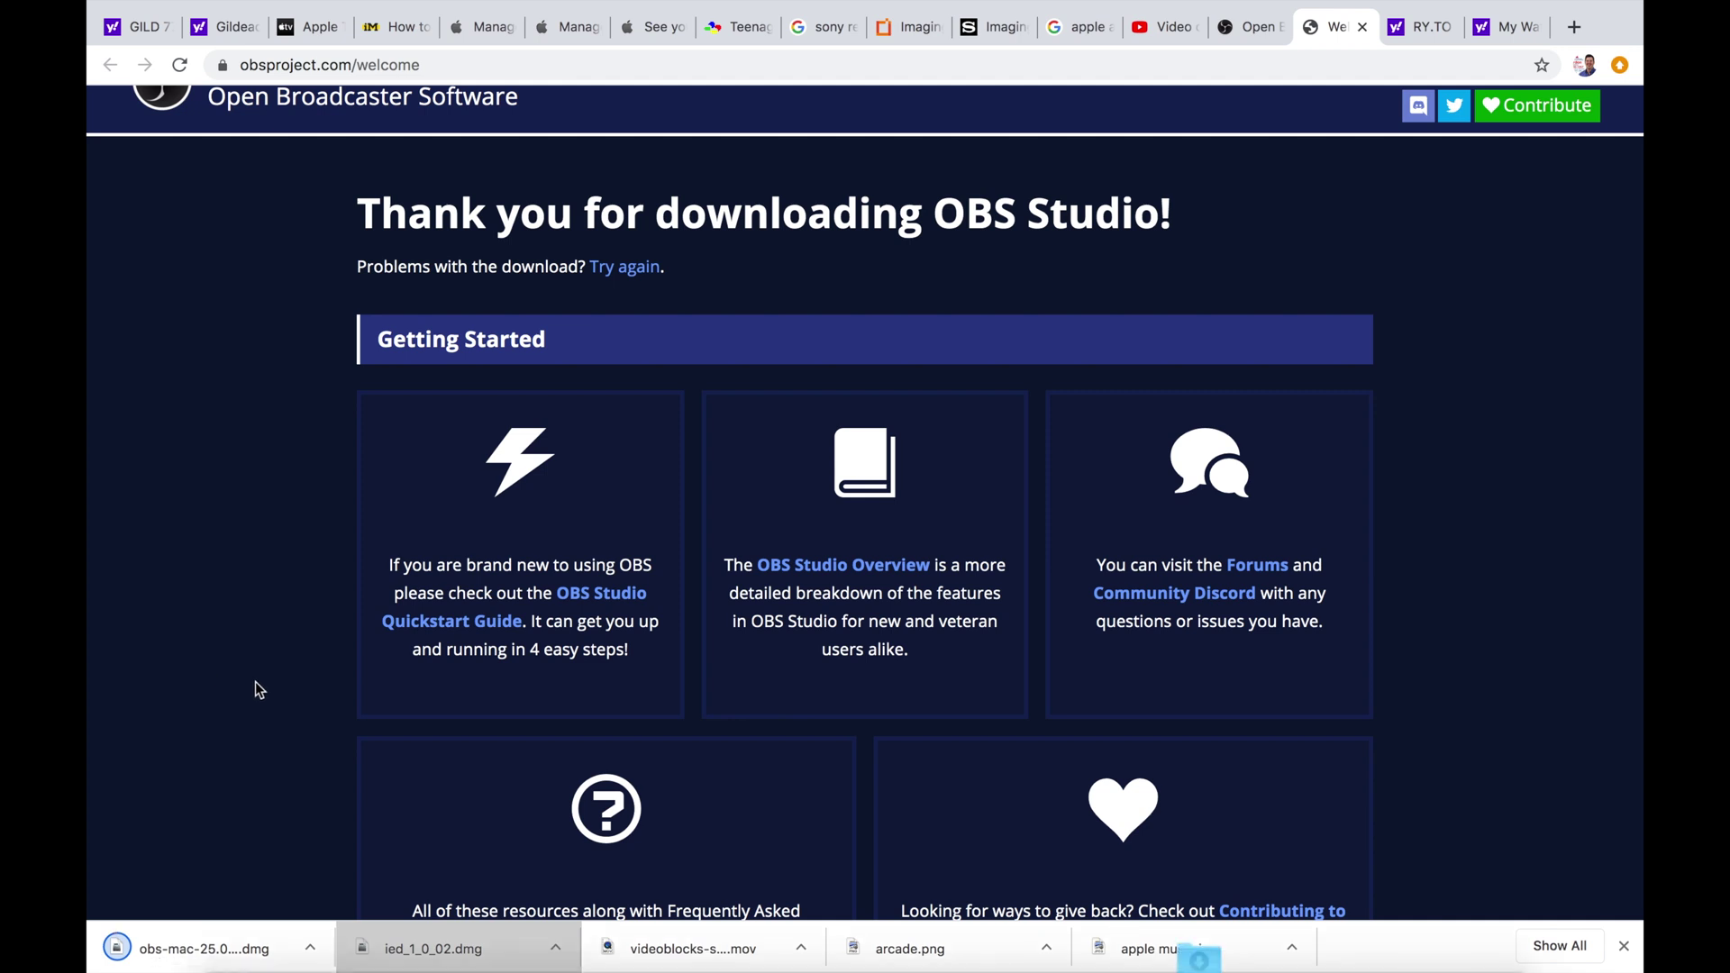
pyautogui.scroll(-1, 255, 689)
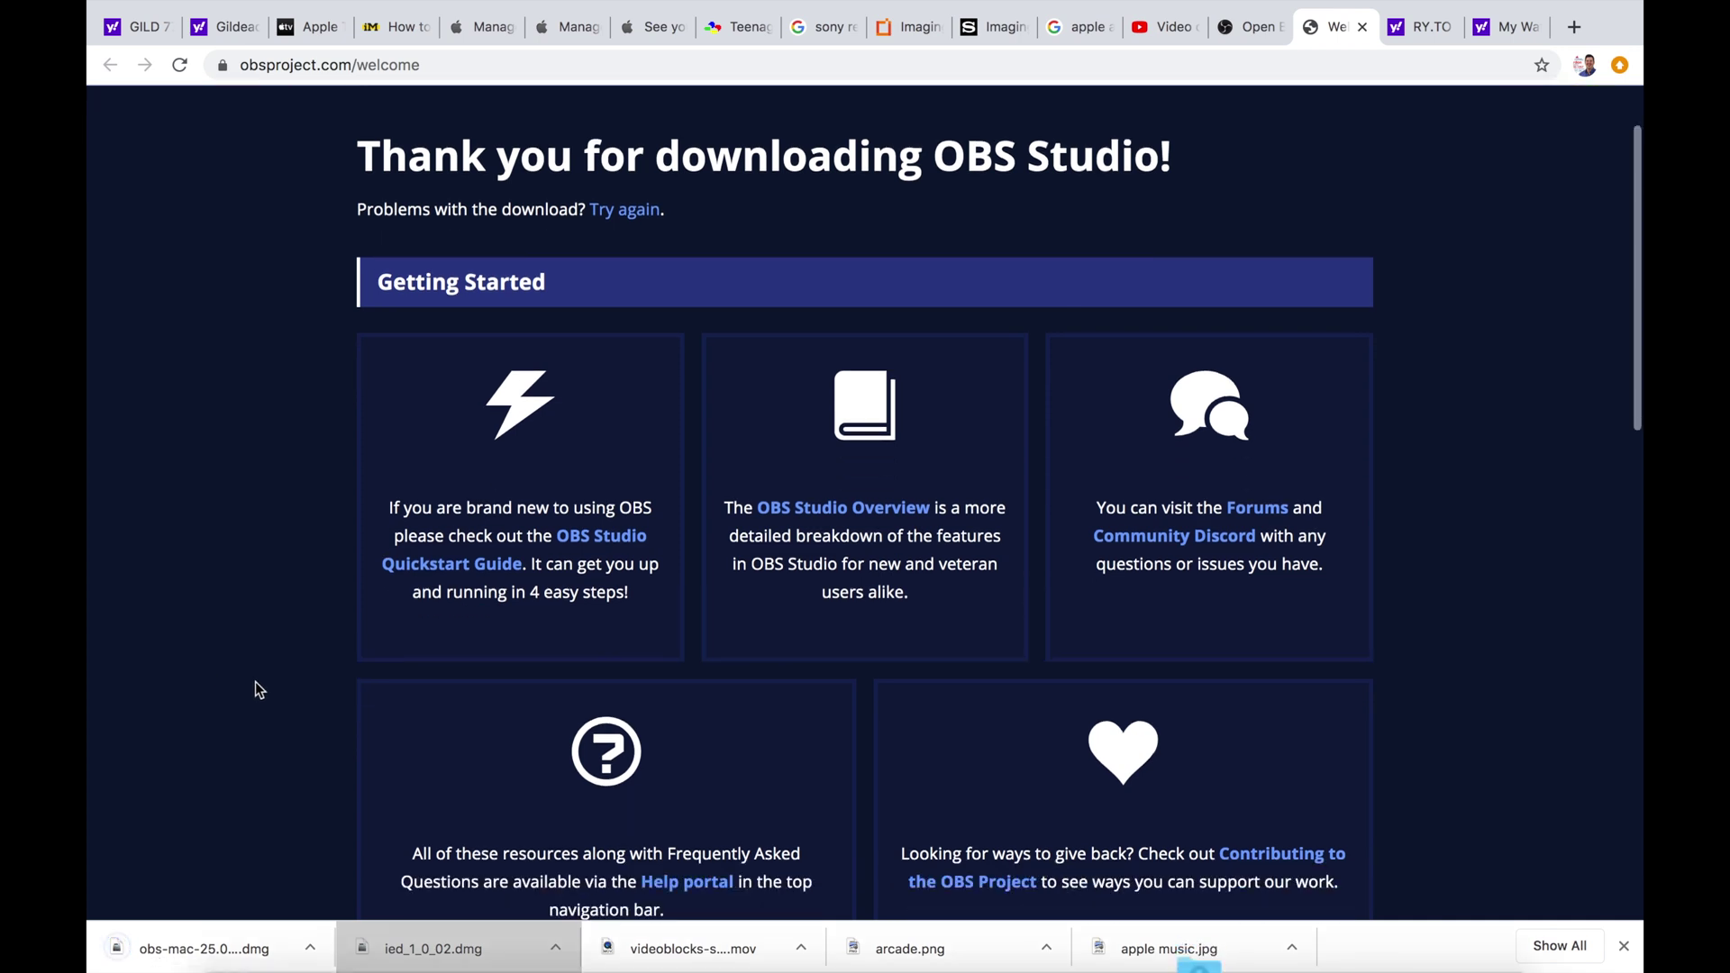
pyautogui.click(307, 954)
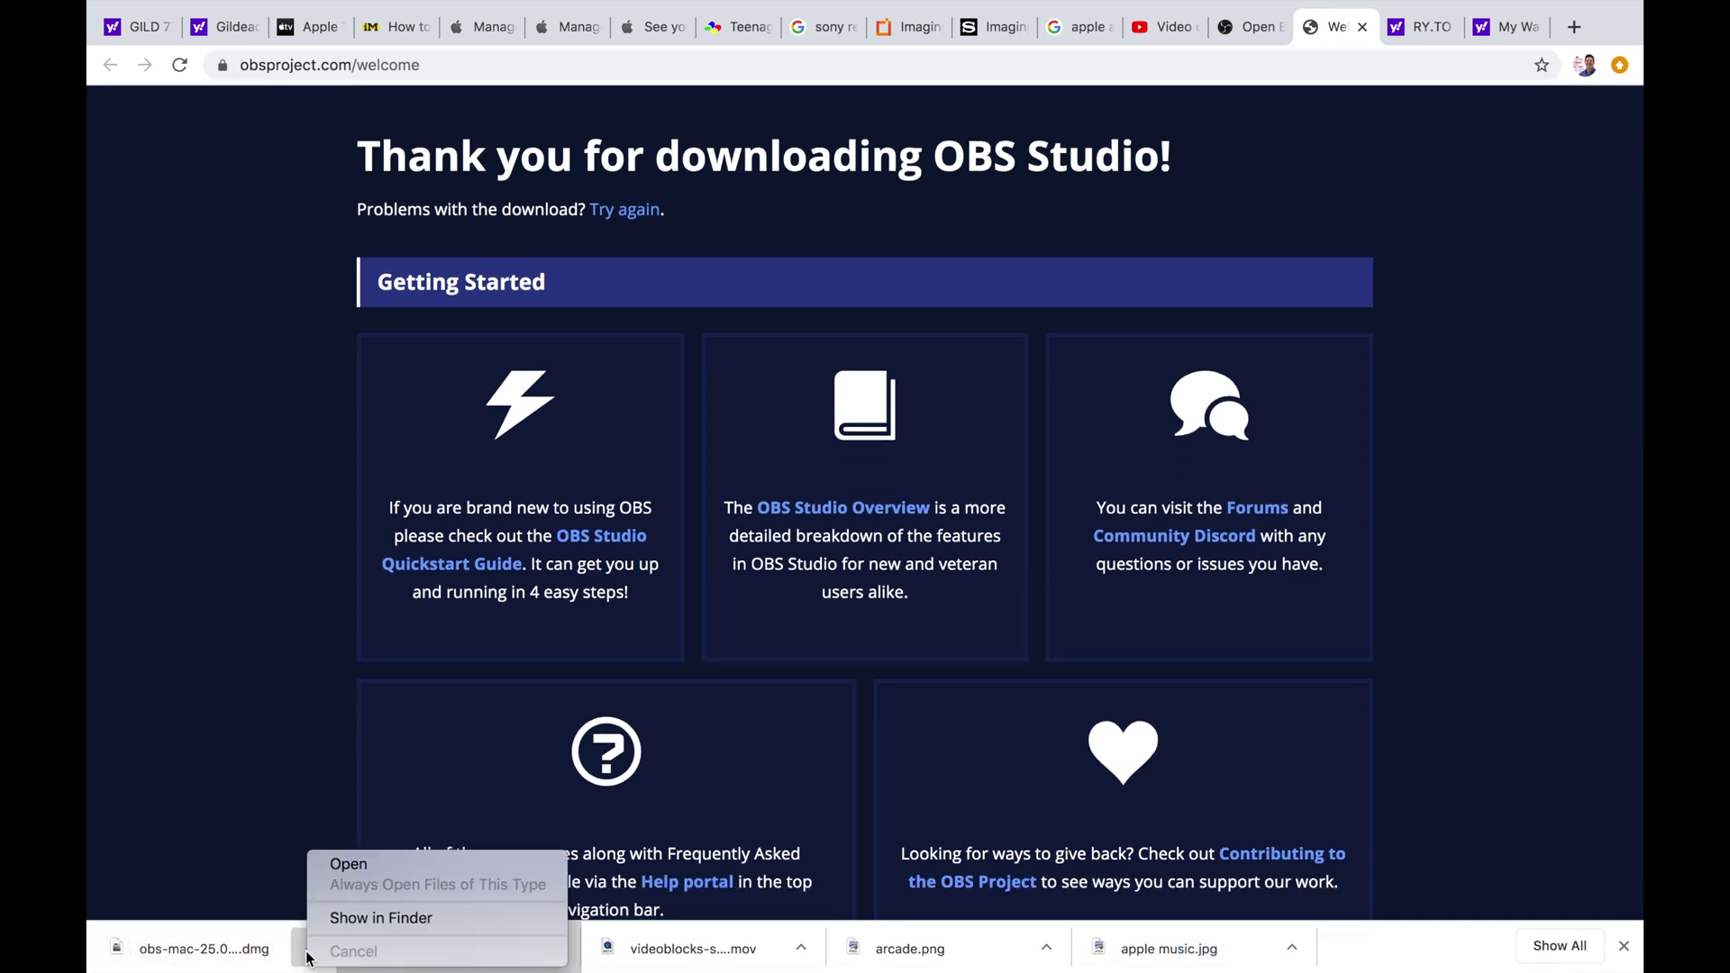
pyautogui.click(376, 873)
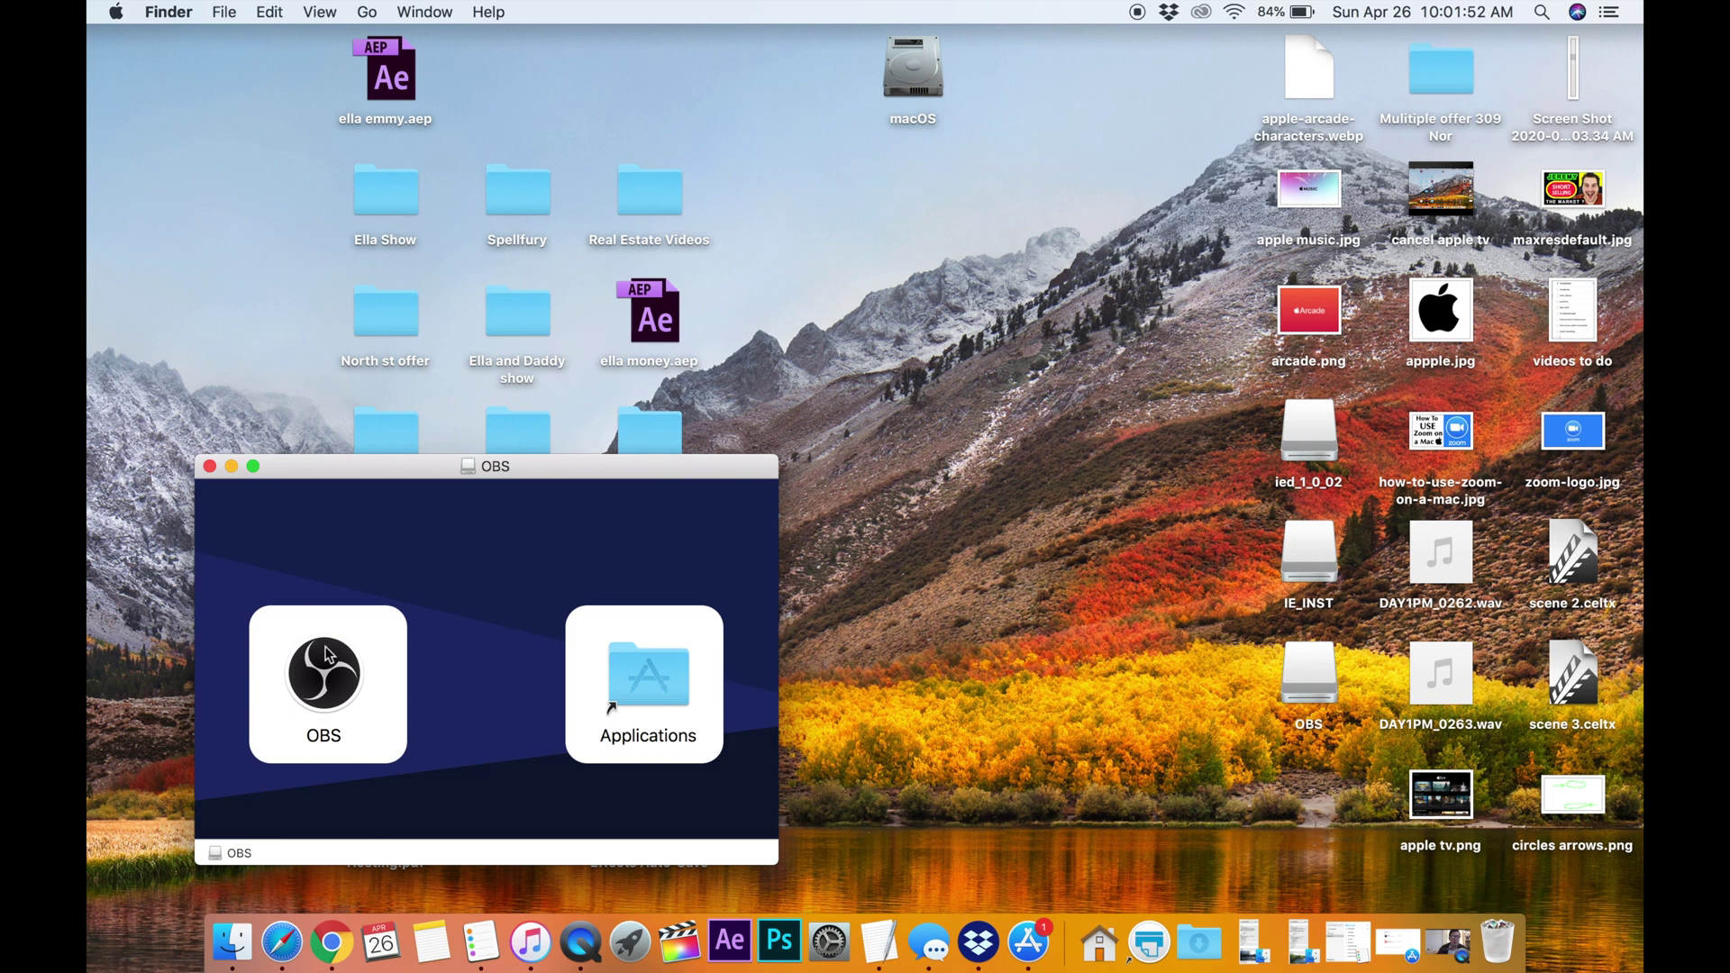
# Take the Chrome window out of full screen and add the OBS app from the mounted disk image to the Dock.
pyautogui.click(343, 680)
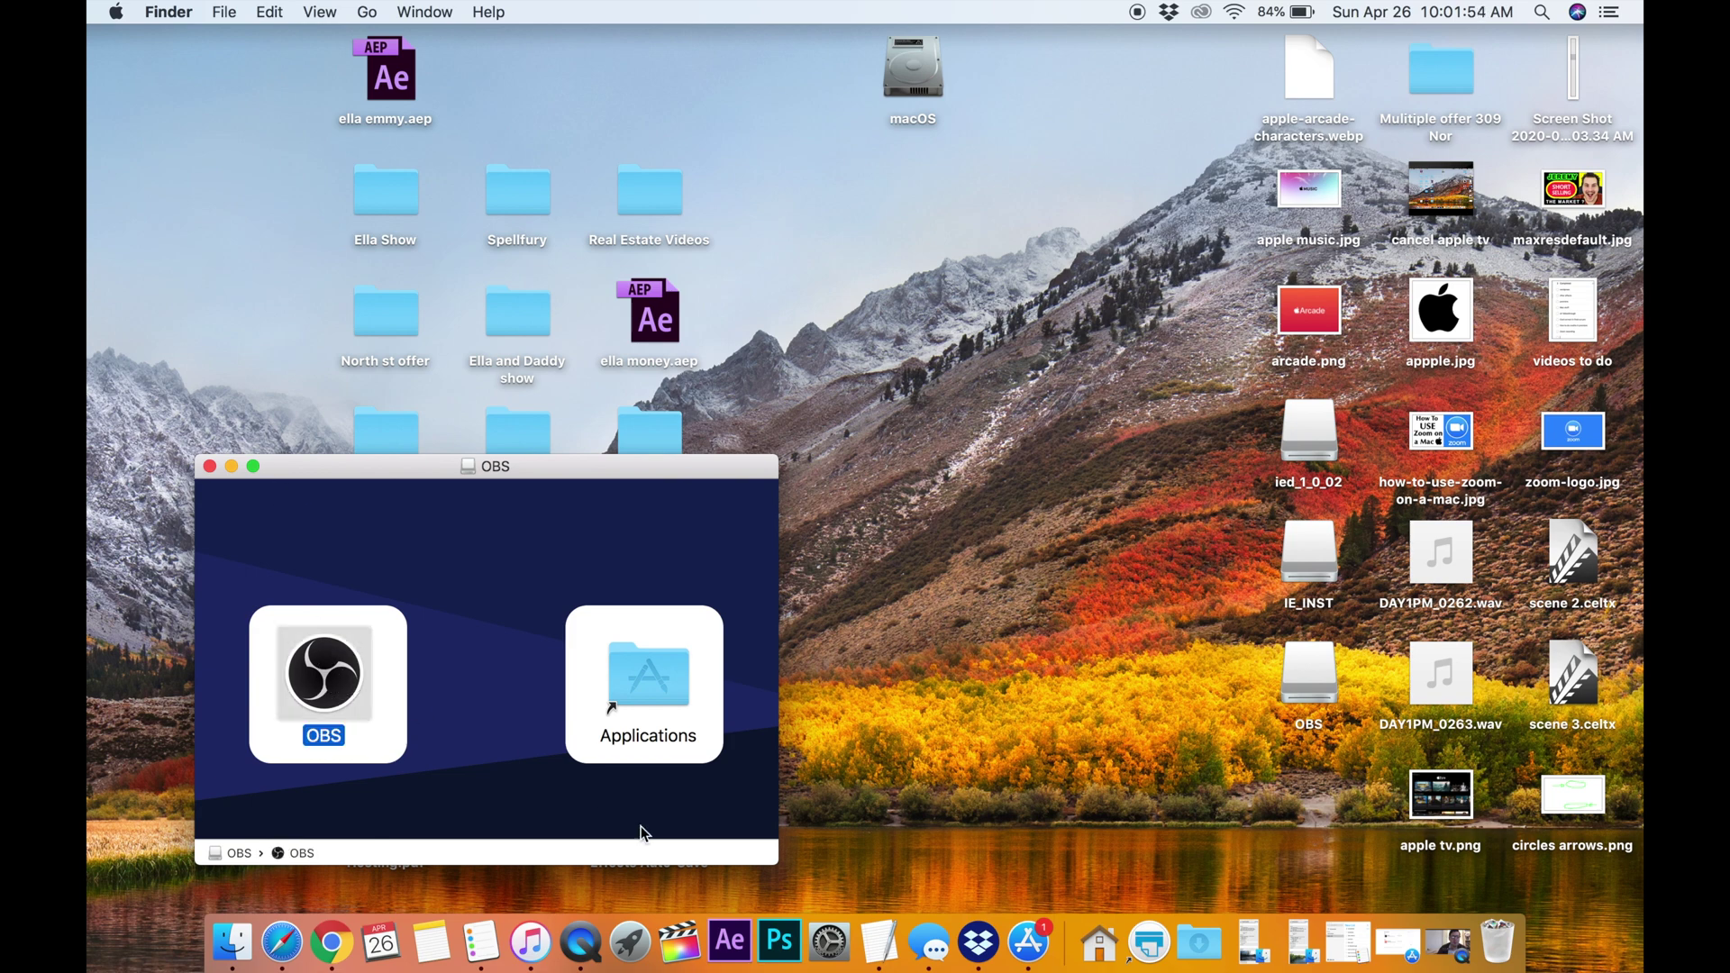
pyautogui.click(630, 941)
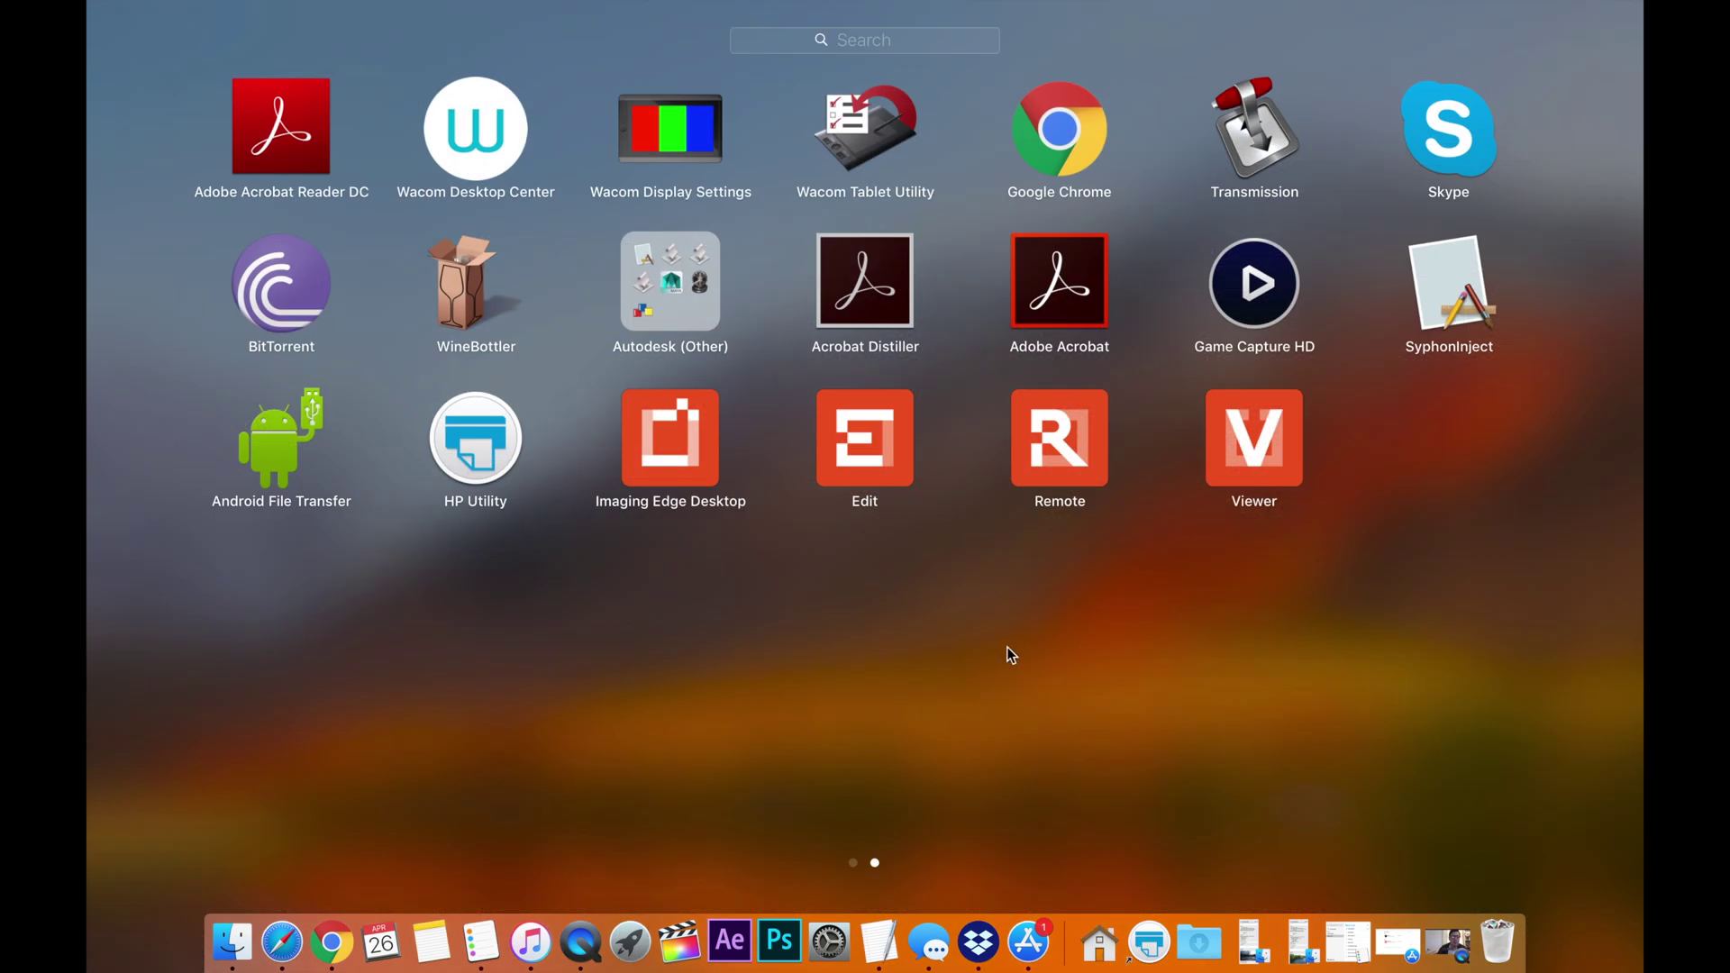
pyautogui.click(345, 954)
pyautogui.moveTo(1448, 5)
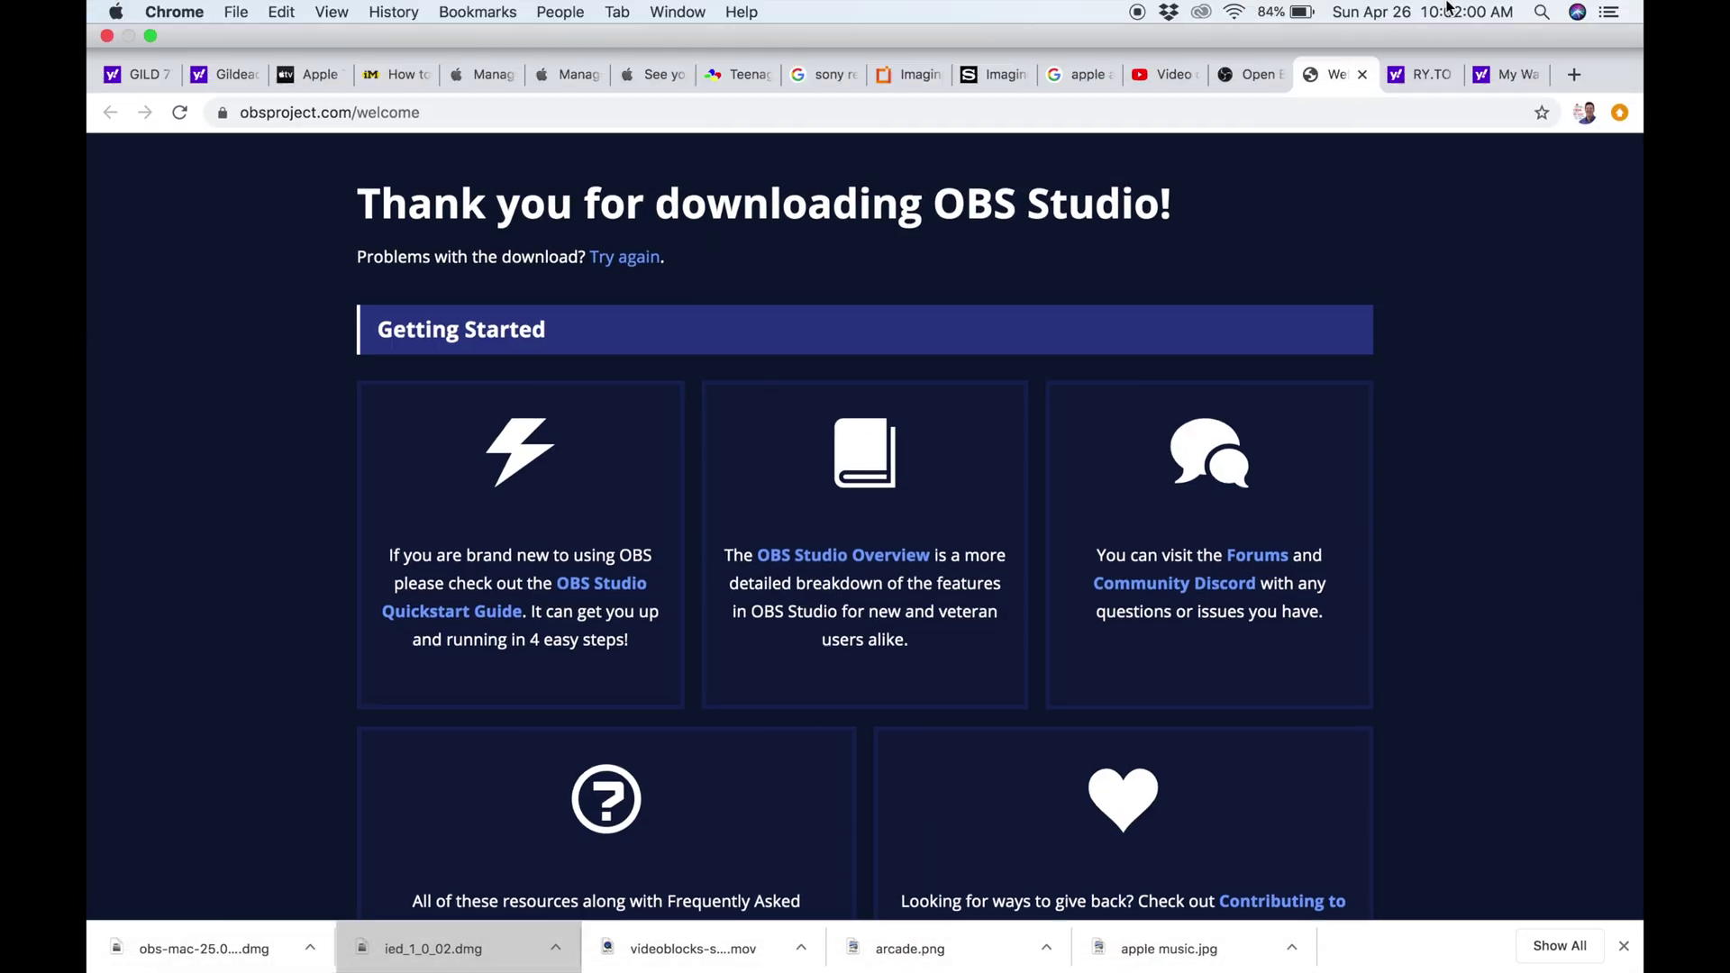
pyautogui.click(149, 37)
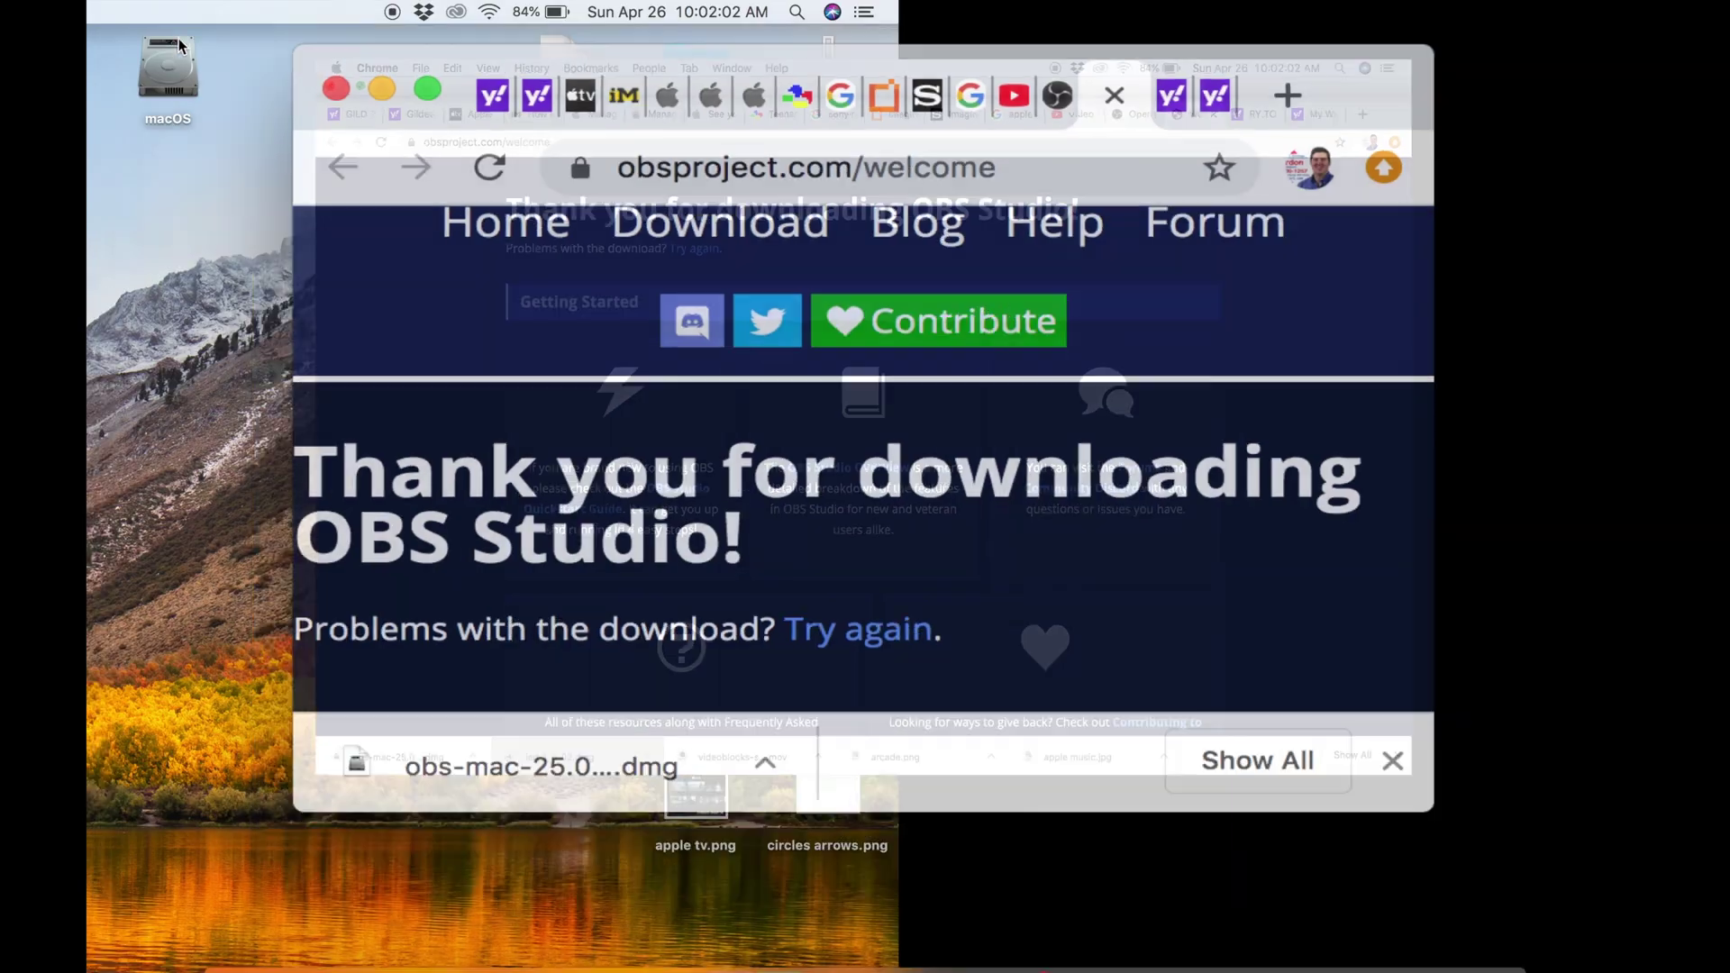
pyautogui.moveTo(354, 668); pyautogui.dragTo(716, 948)
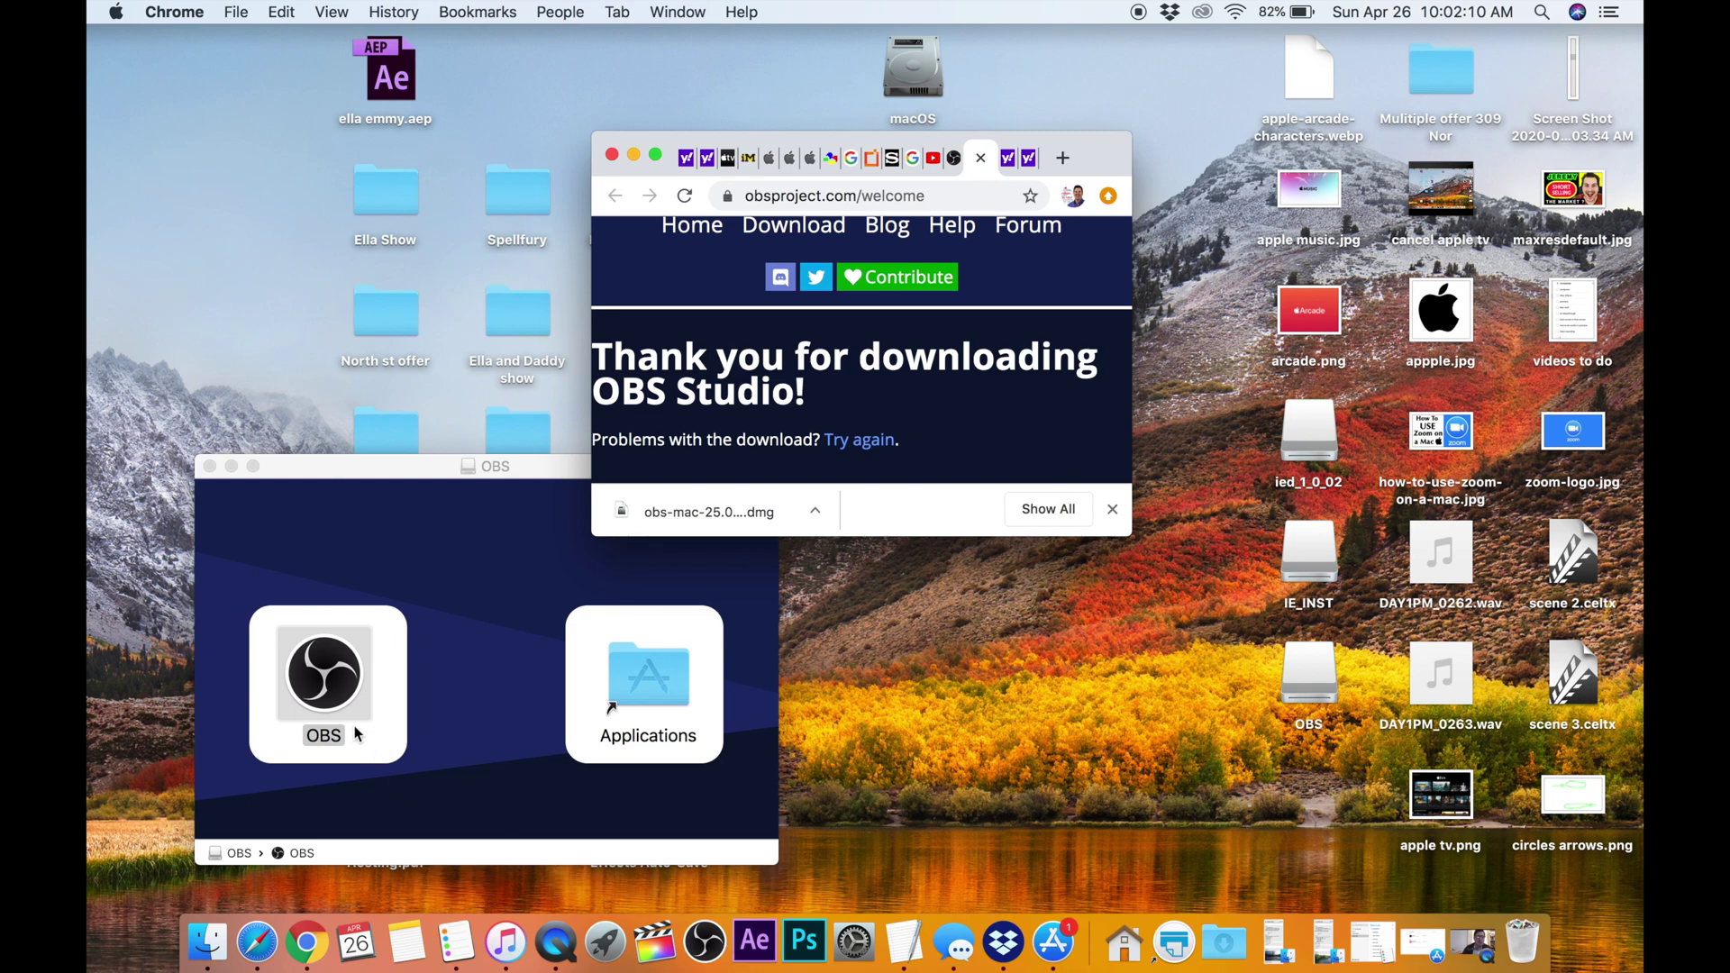
# Launch OBS and minimise the Chrome window out of full screen to clear the desktop.
pyautogui.click(616, 939)
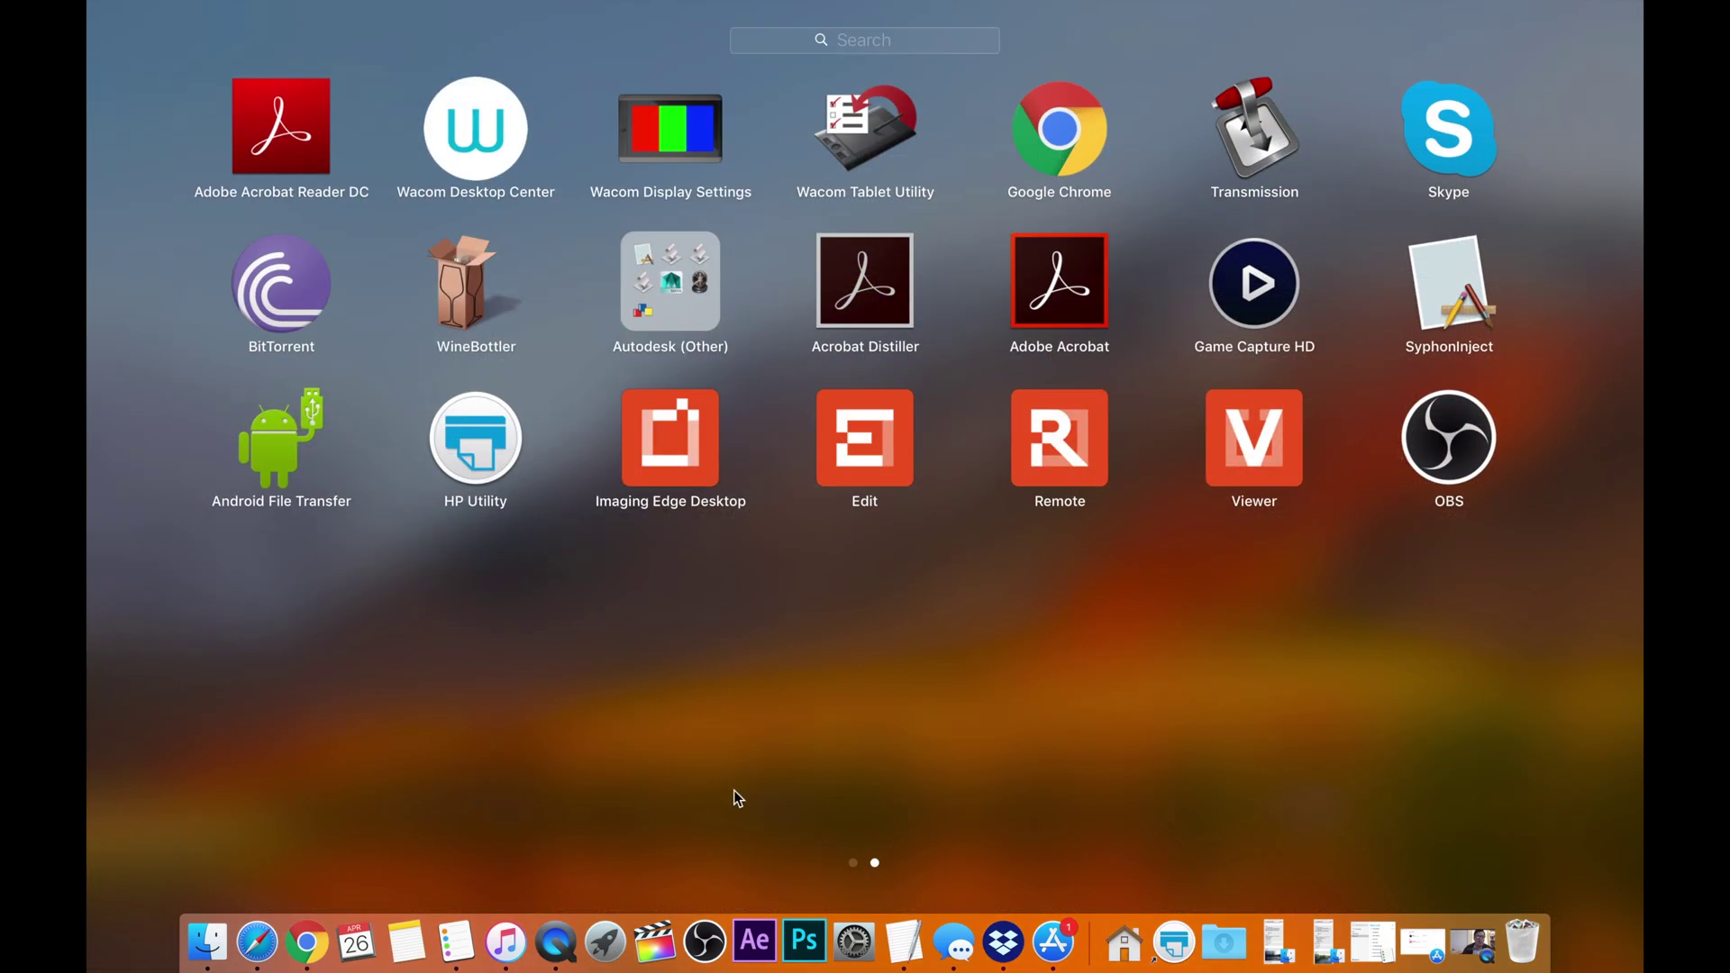
pyautogui.click(704, 941)
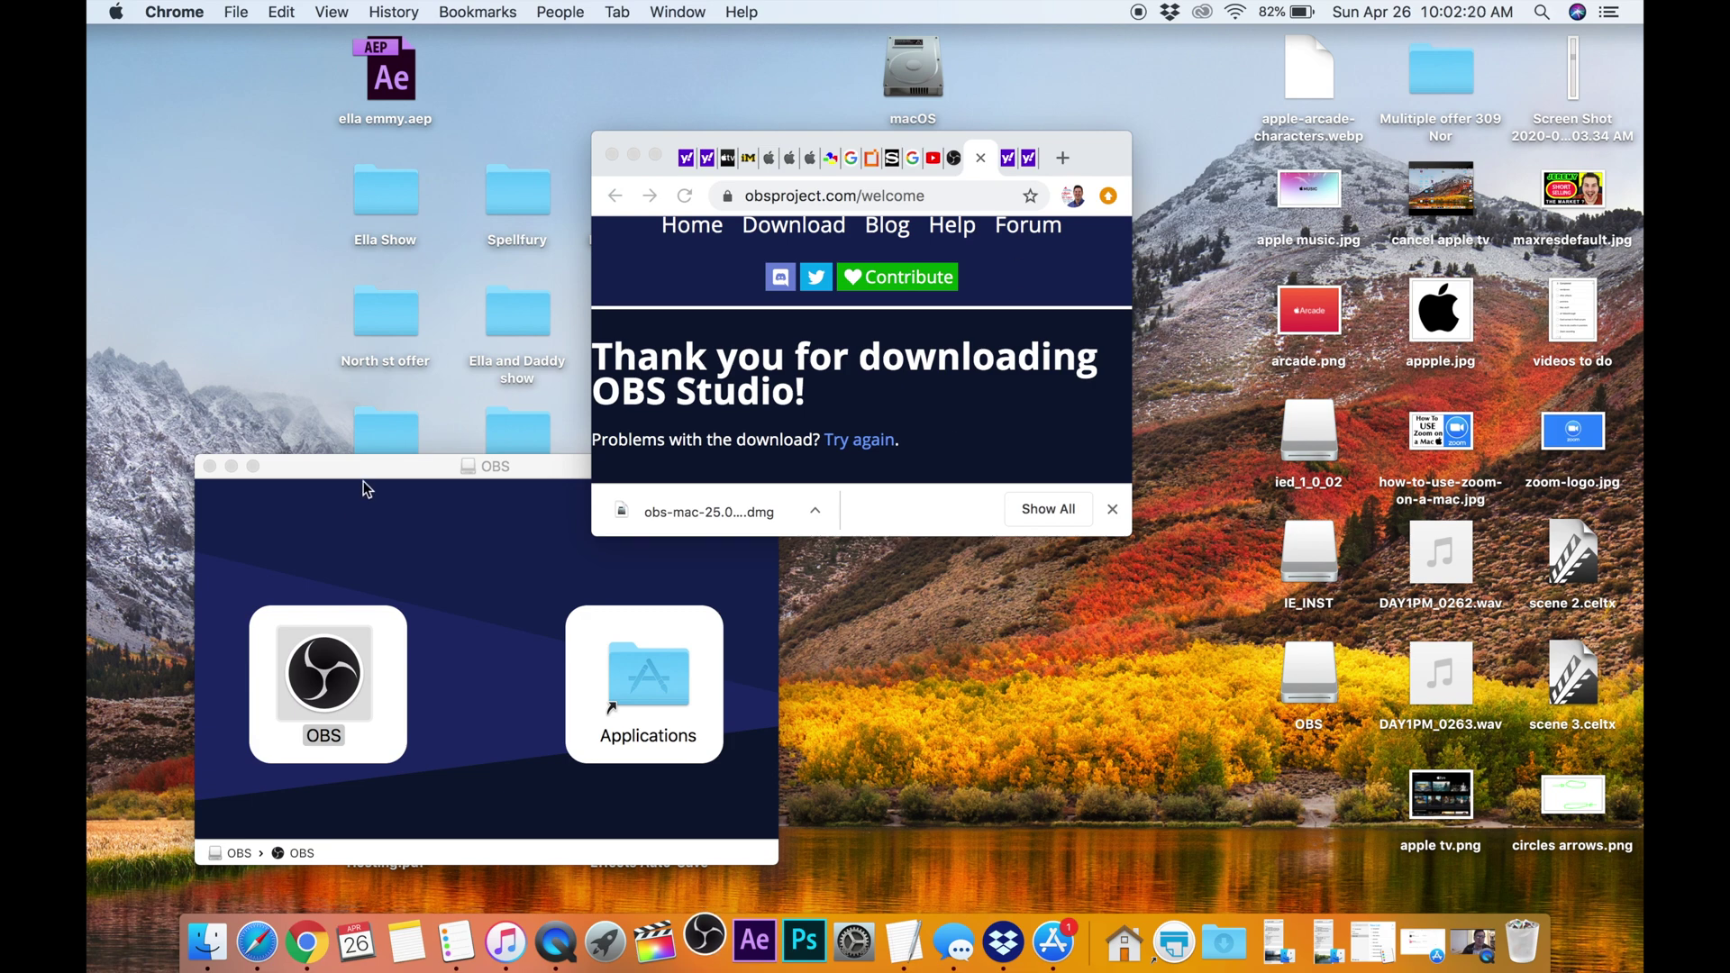
pyautogui.click(657, 156)
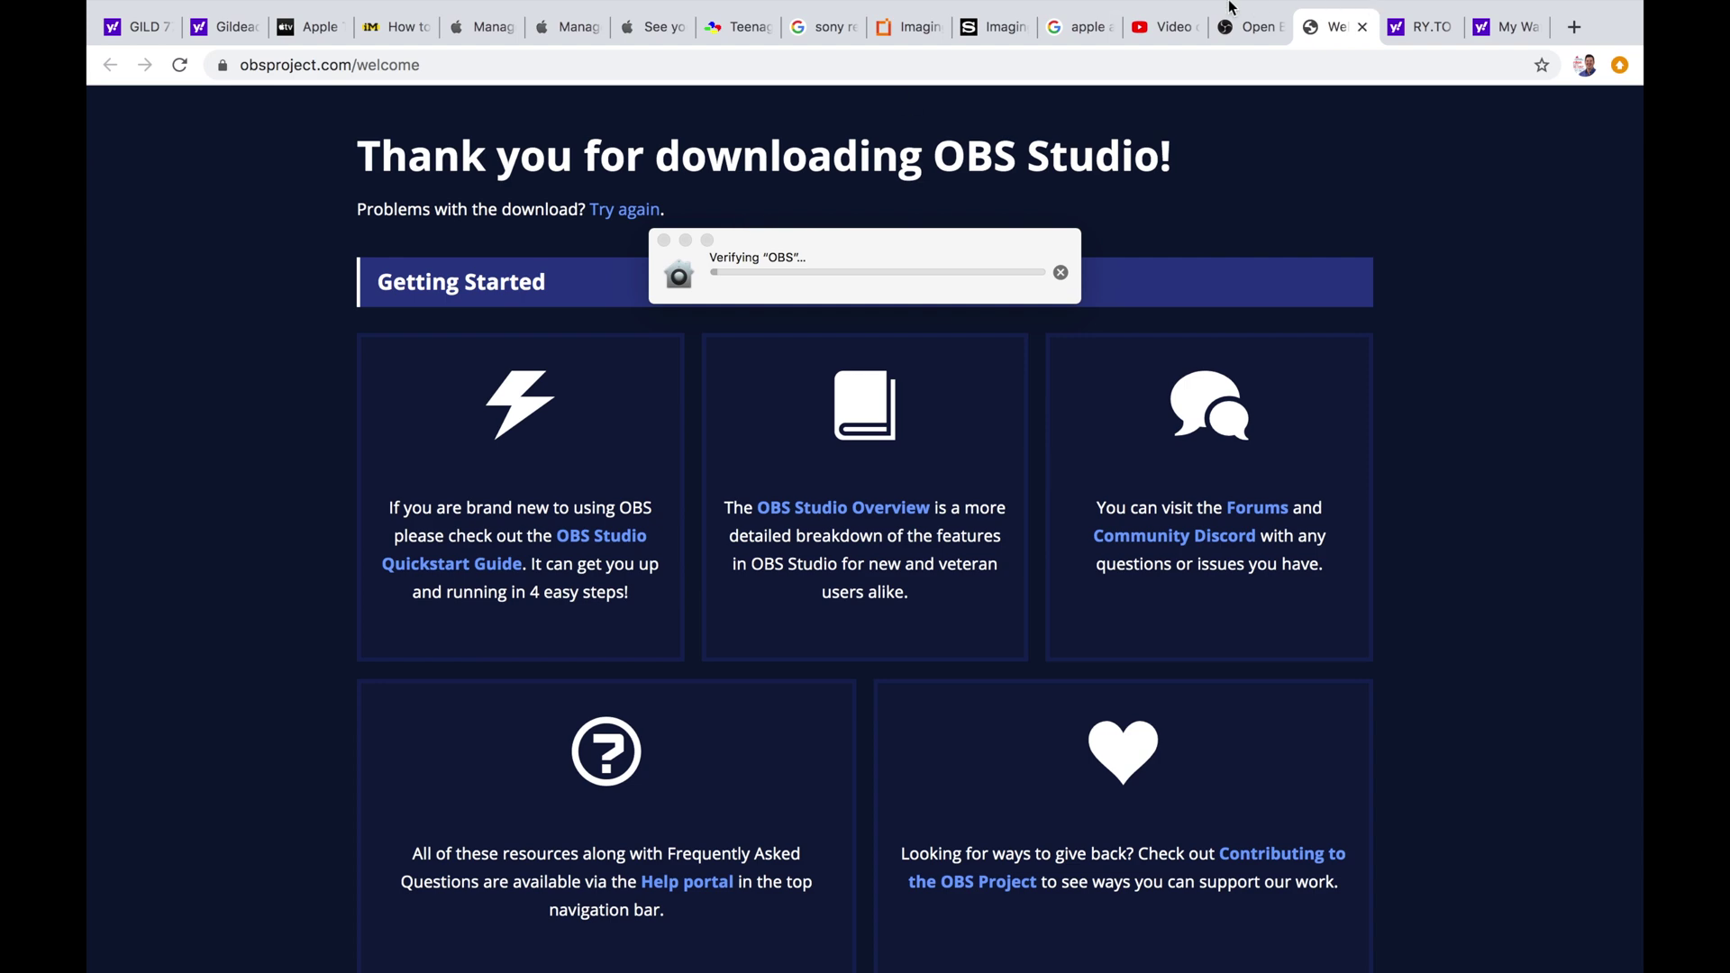
pyautogui.click(151, 36)
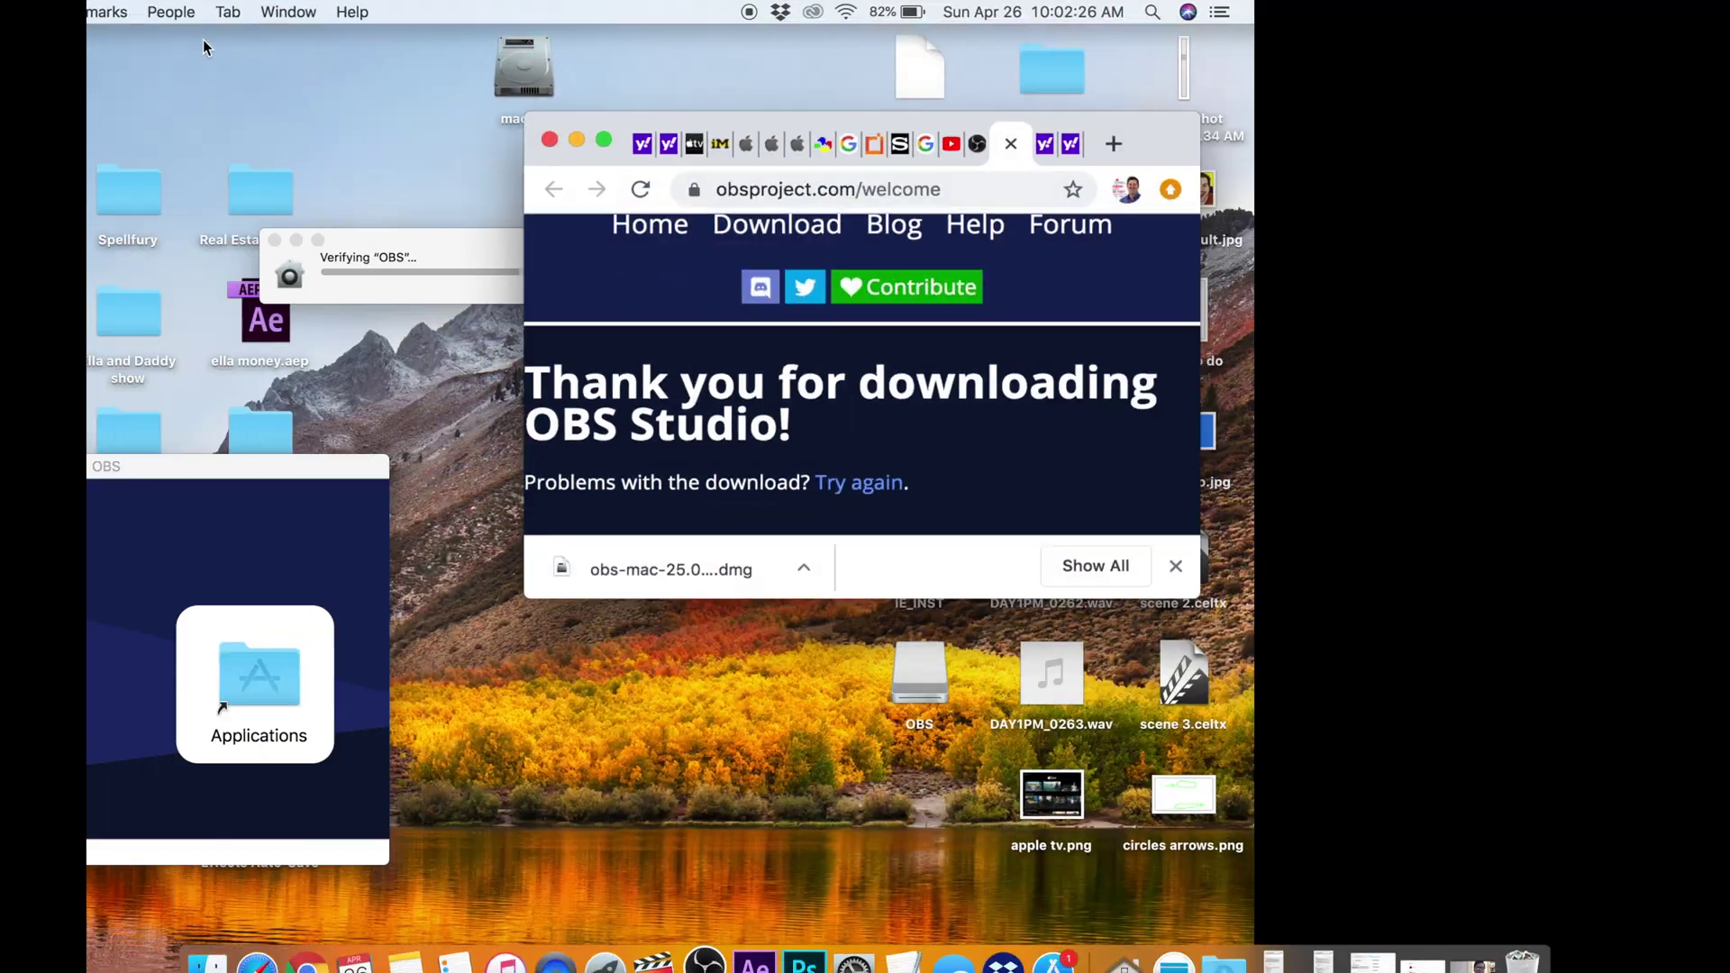
pyautogui.click(634, 155)
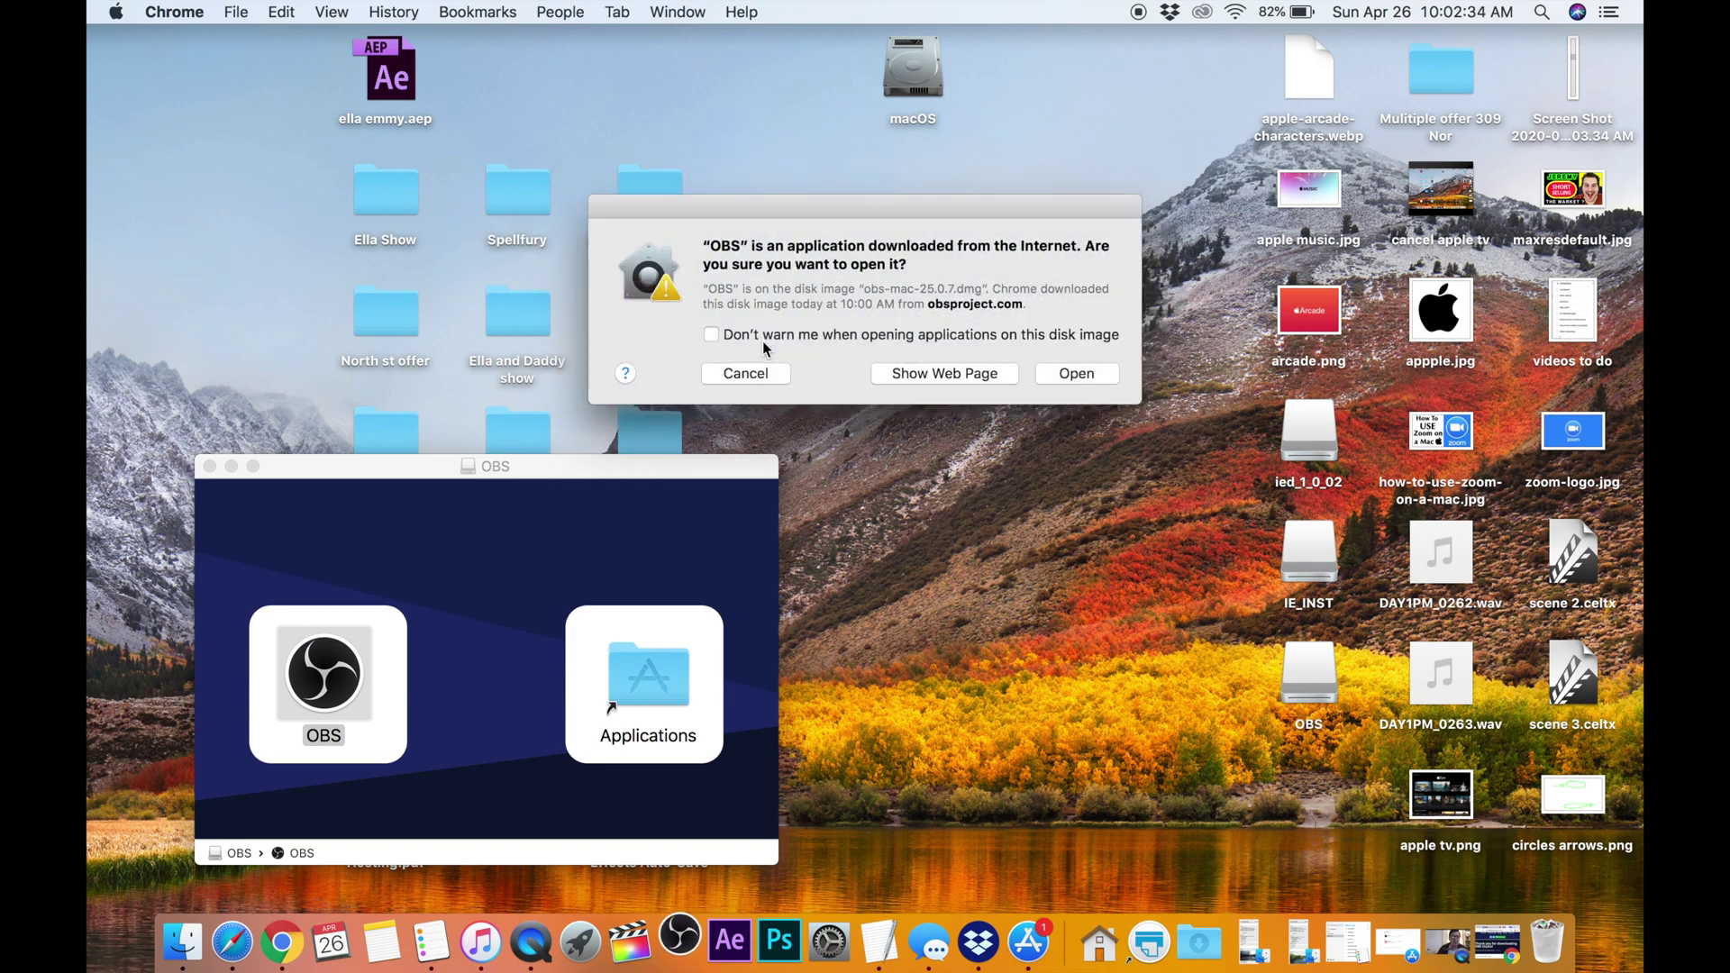
# Allow the downloaded OBS application to open and decline automatic update checks.
pyautogui.click(1077, 373)
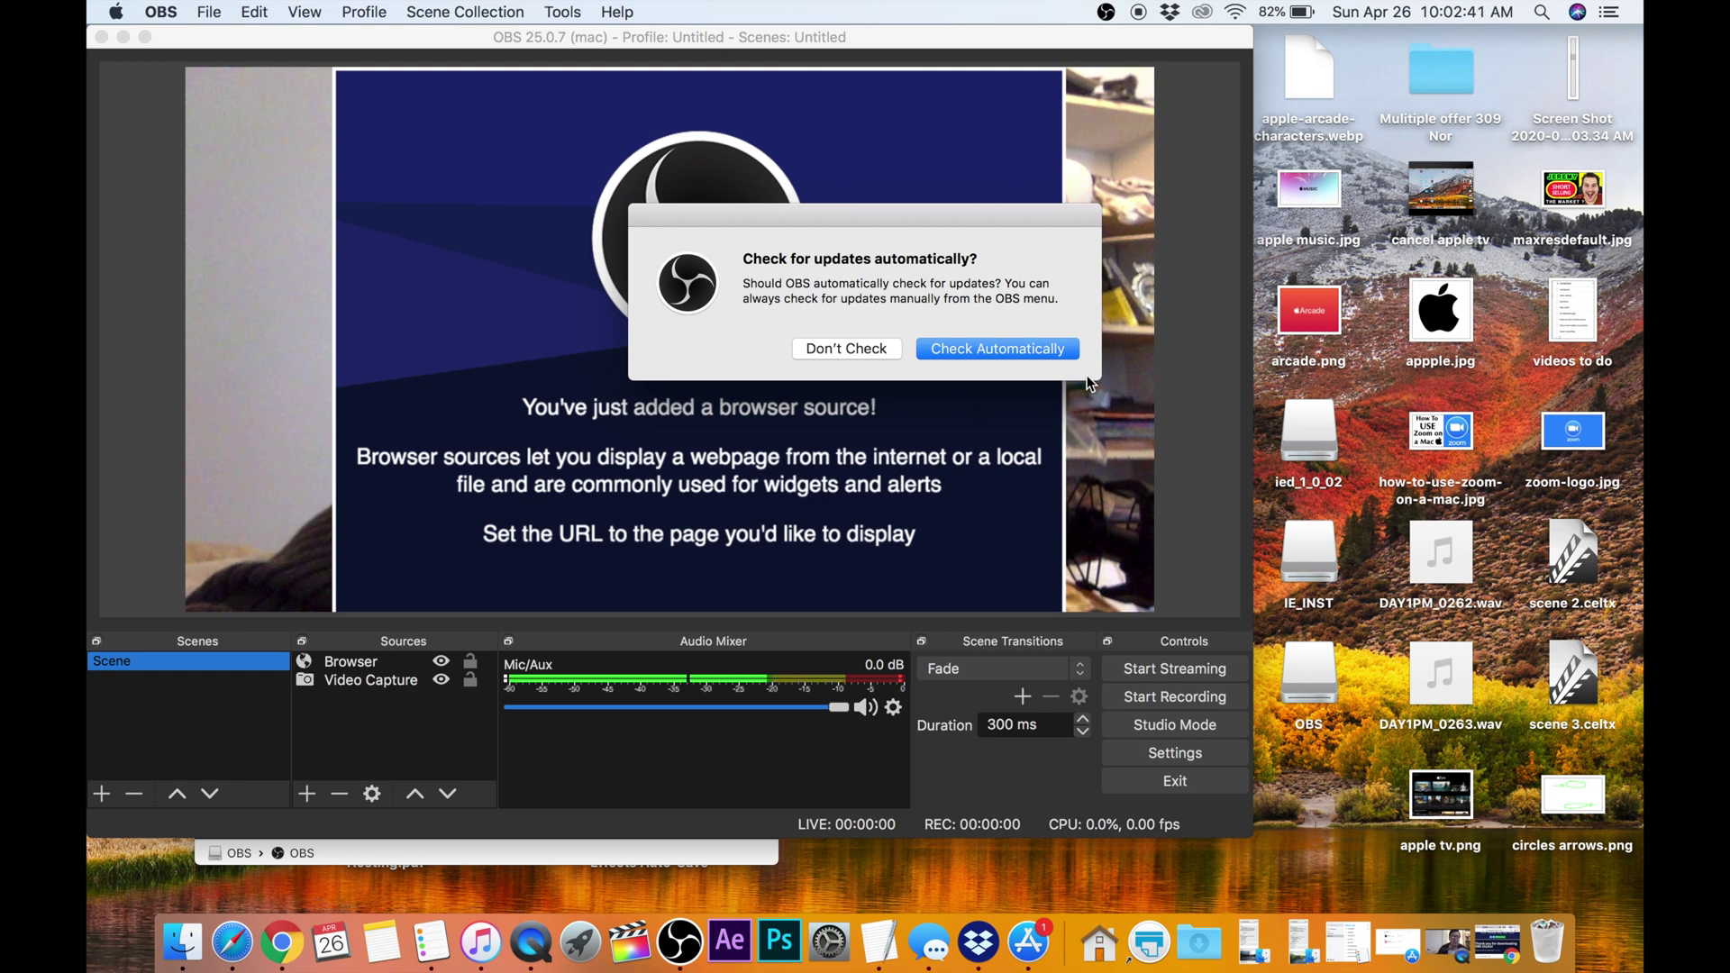
pyautogui.click(838, 348)
pyautogui.click(838, 348)
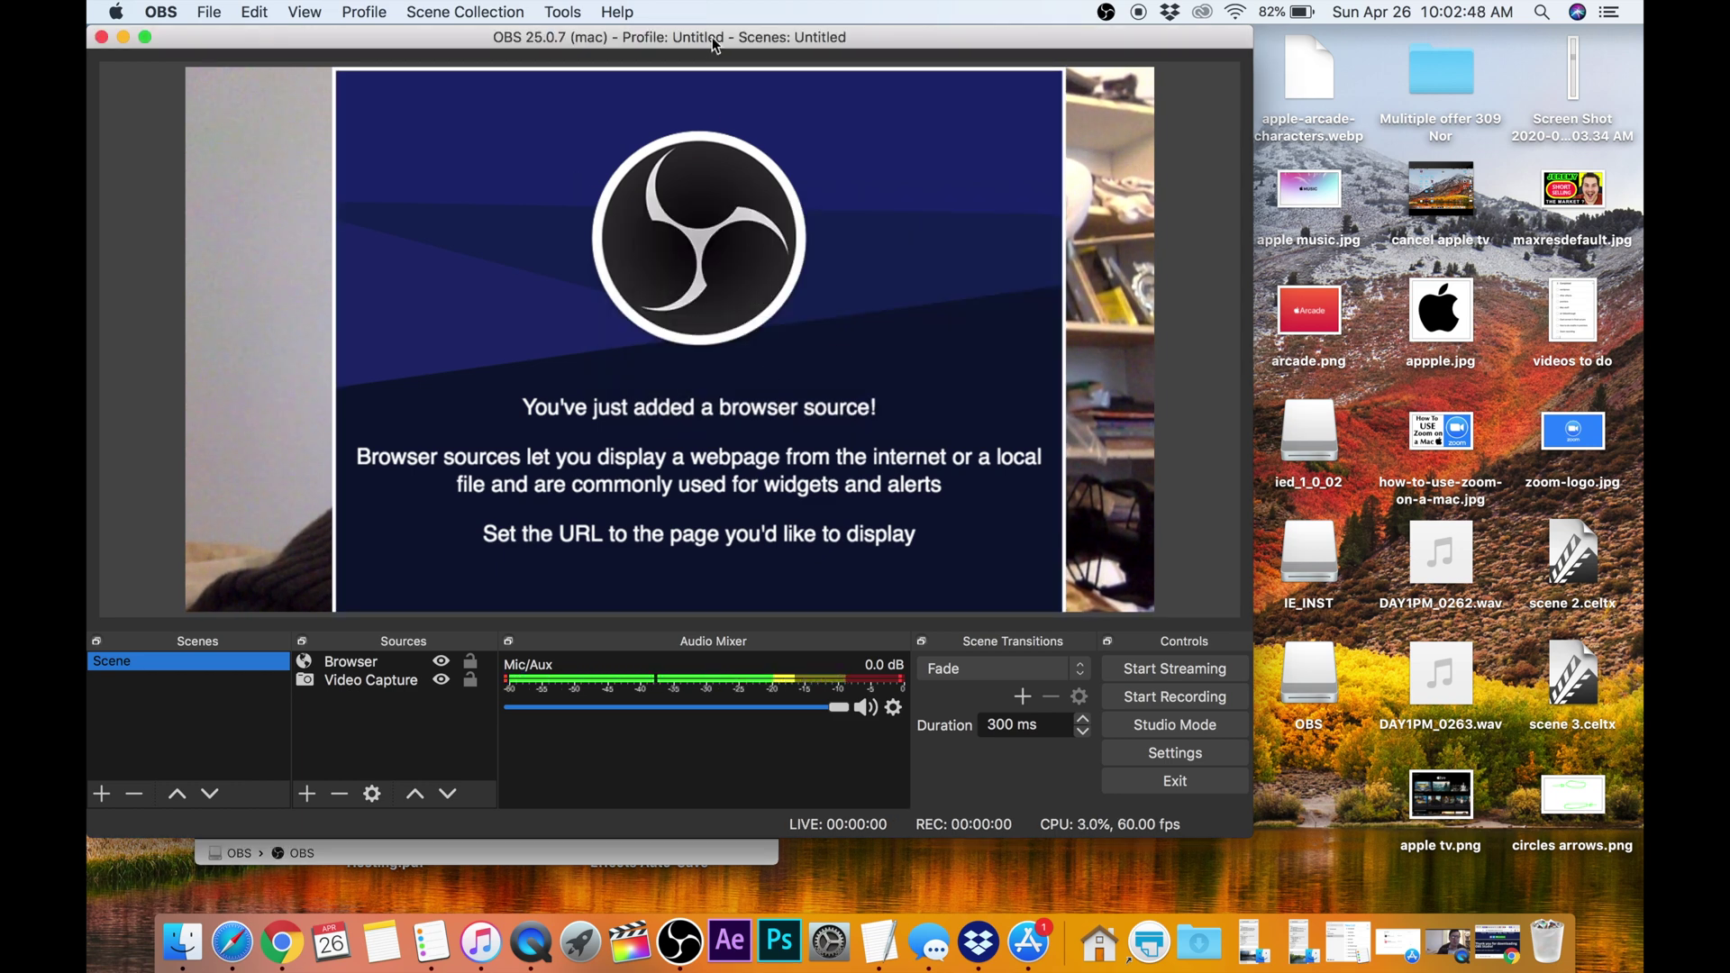
# Shift the OBS window slightly to the right, and minimise both it and the OBS disk image window.
pyautogui.moveTo(713, 43); pyautogui.dragTo(847, 42)
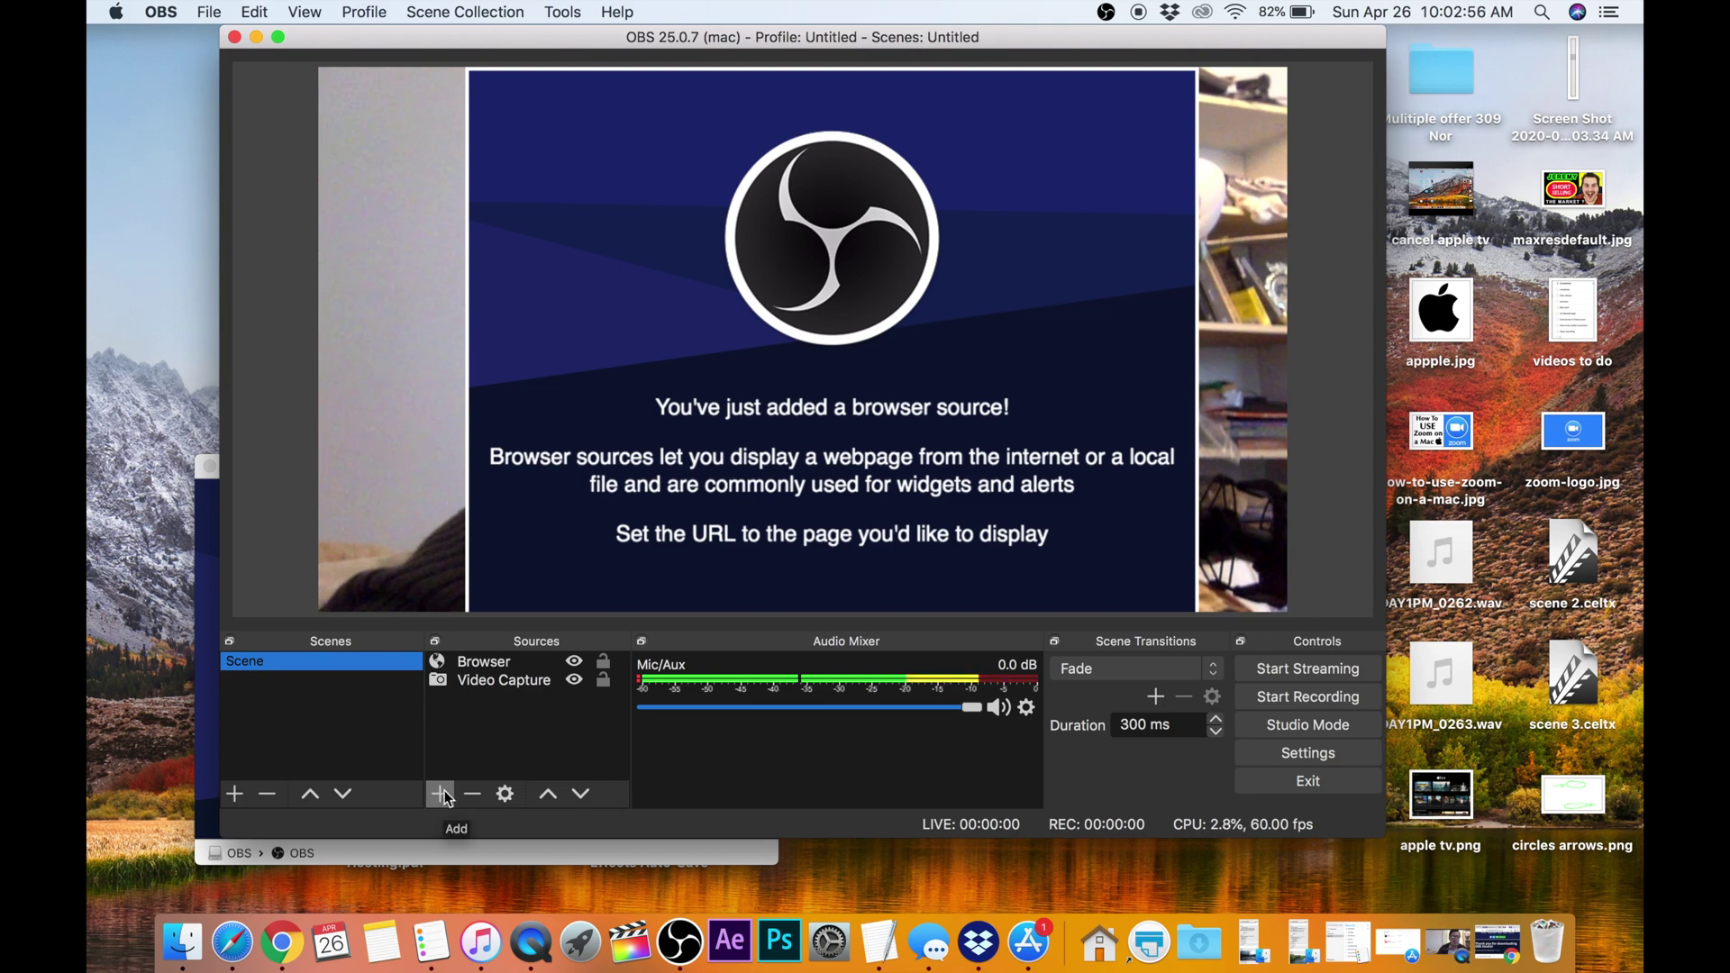
pyautogui.click(257, 38)
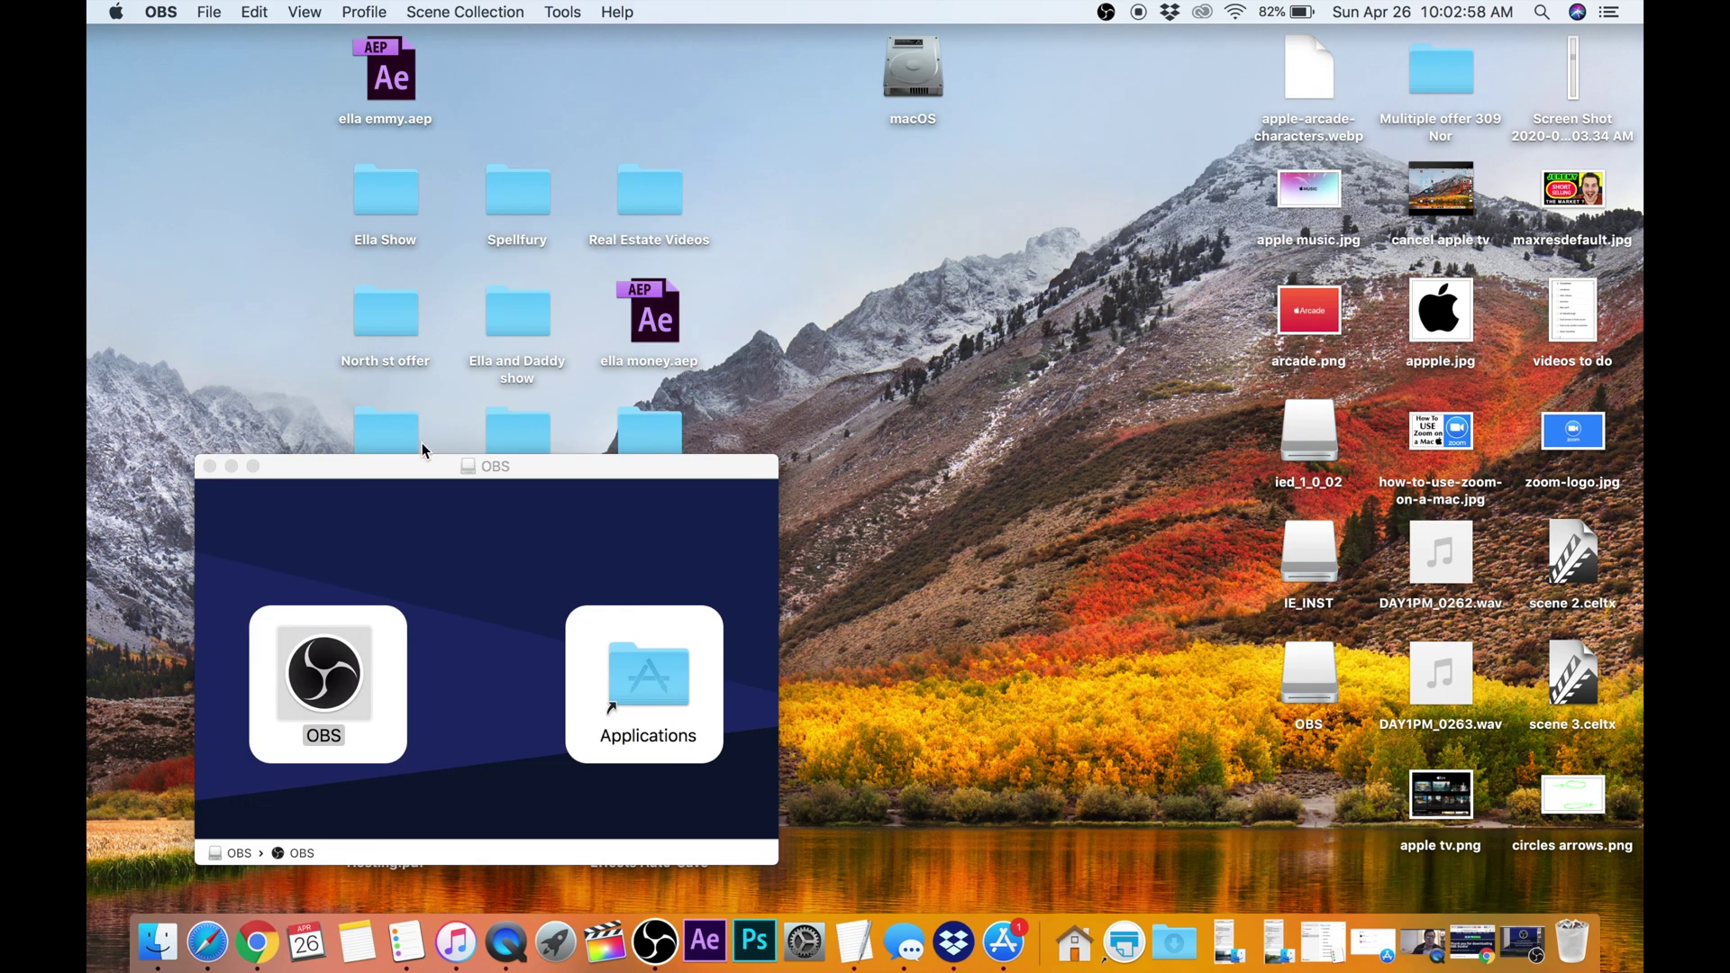
pyautogui.click(209, 466)
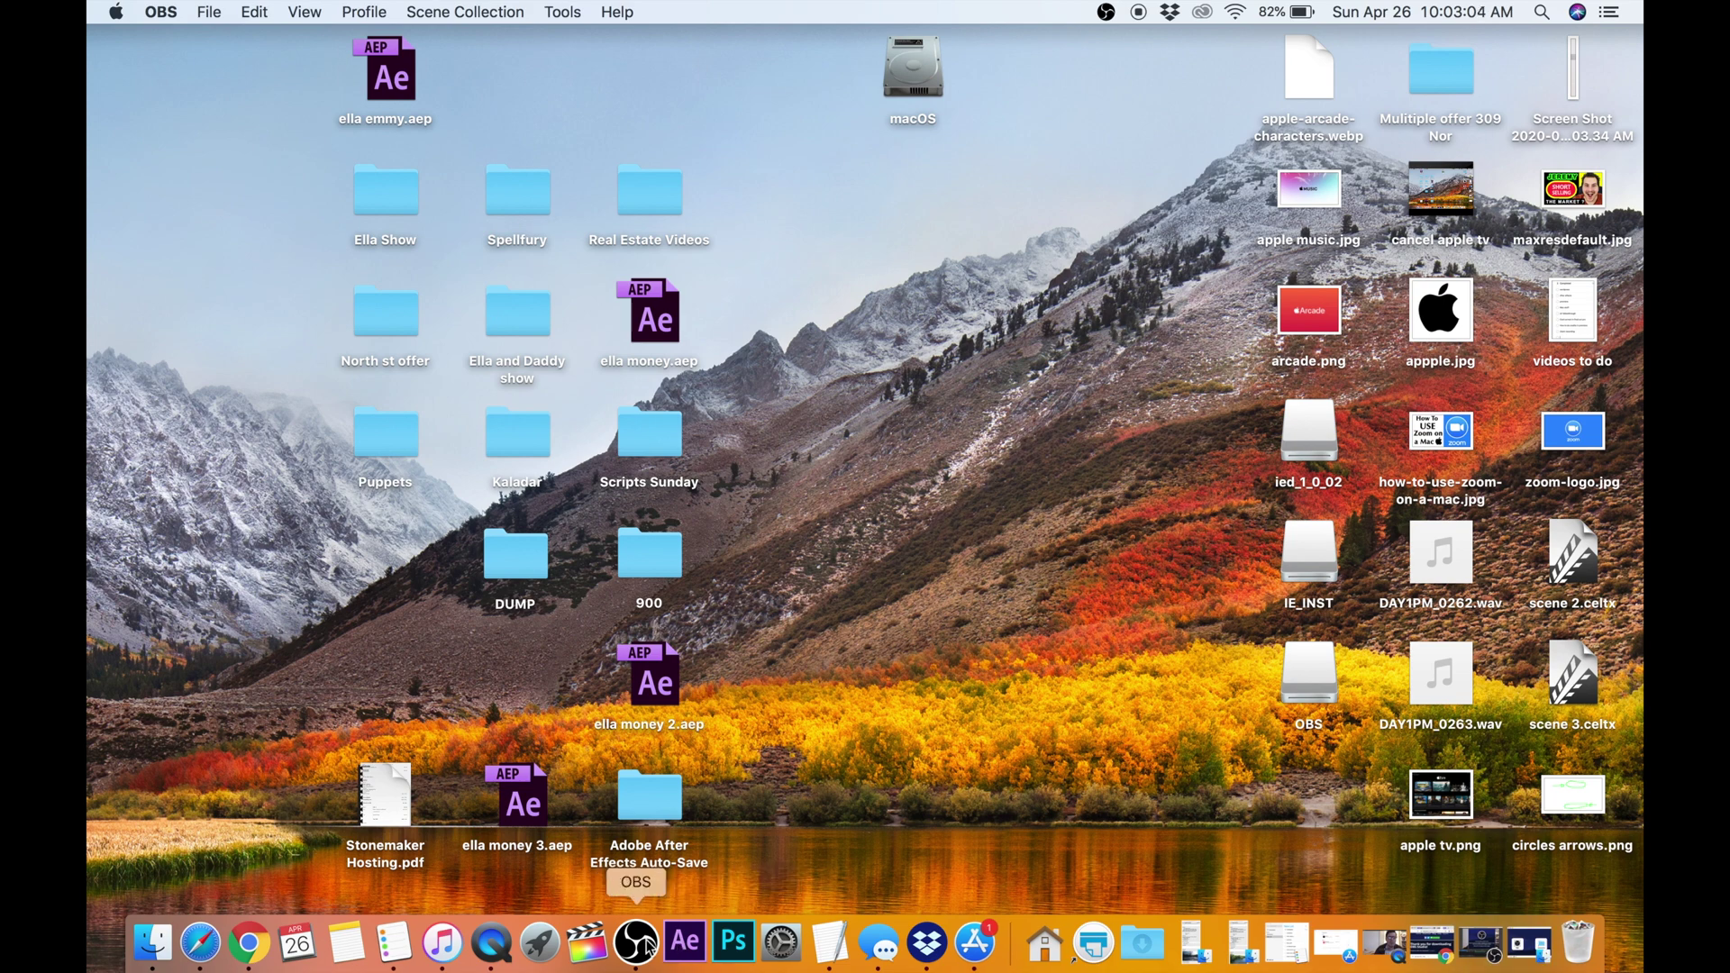
# Launch Sony's Remote app, connect to the ILCE-7SM2 camera over USB, and show its live view in full screen.
pyautogui.click(540, 943)
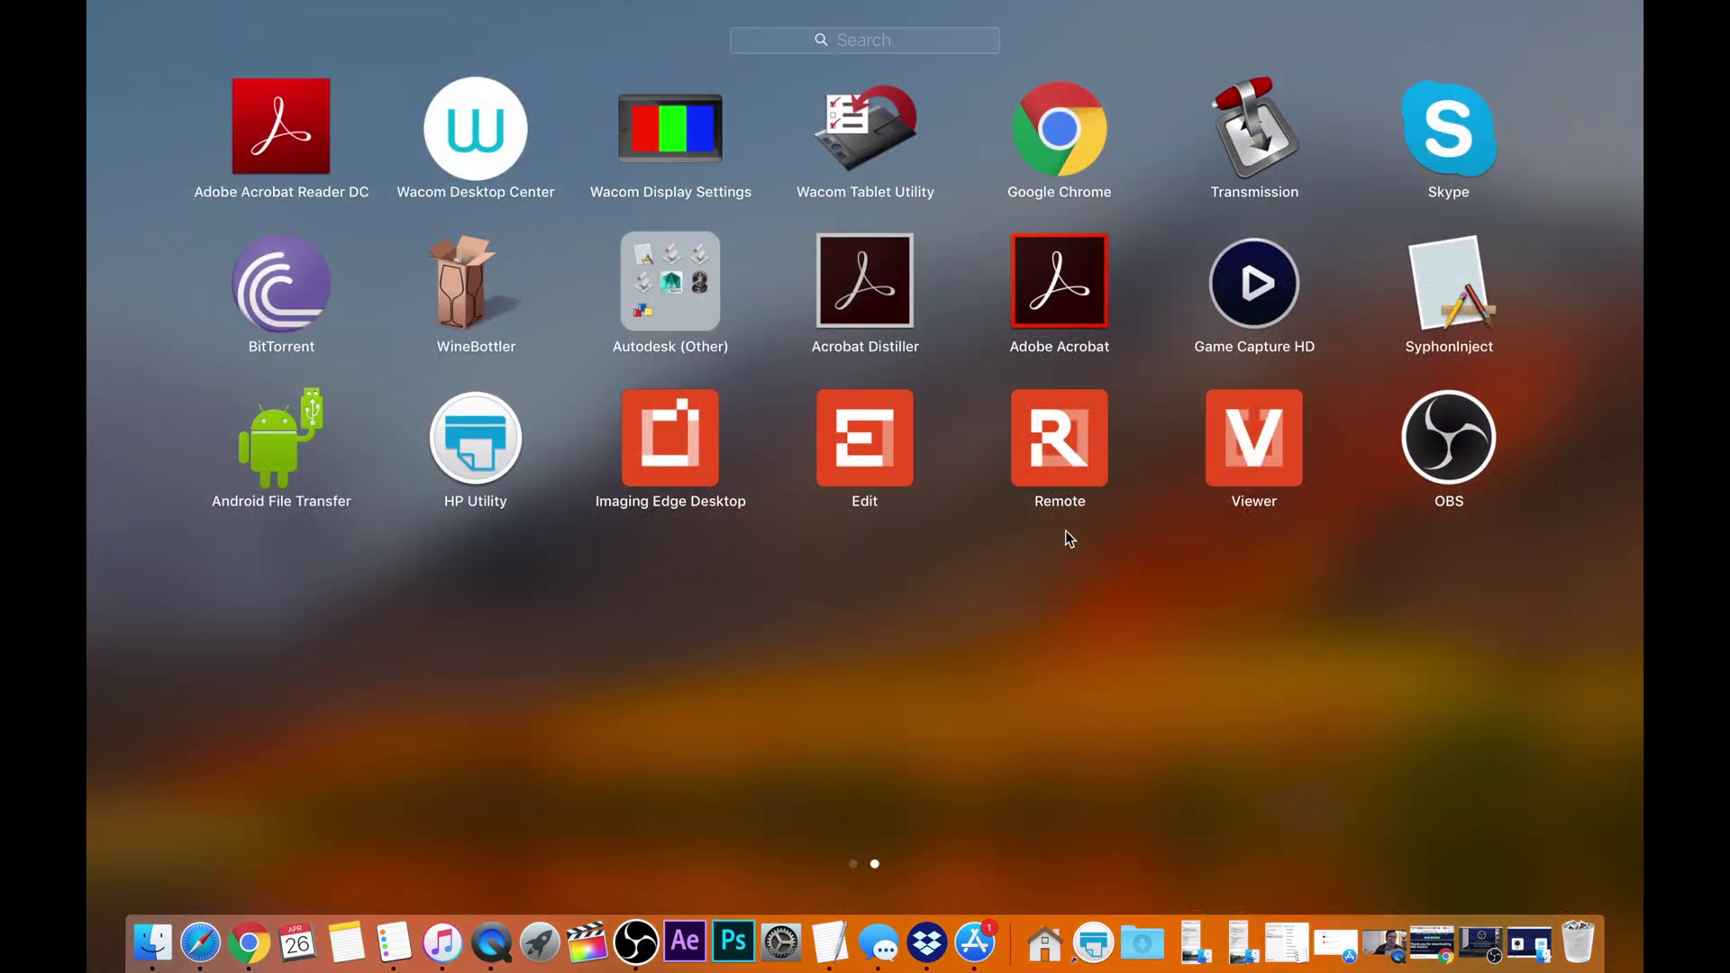
pyautogui.click(1054, 452)
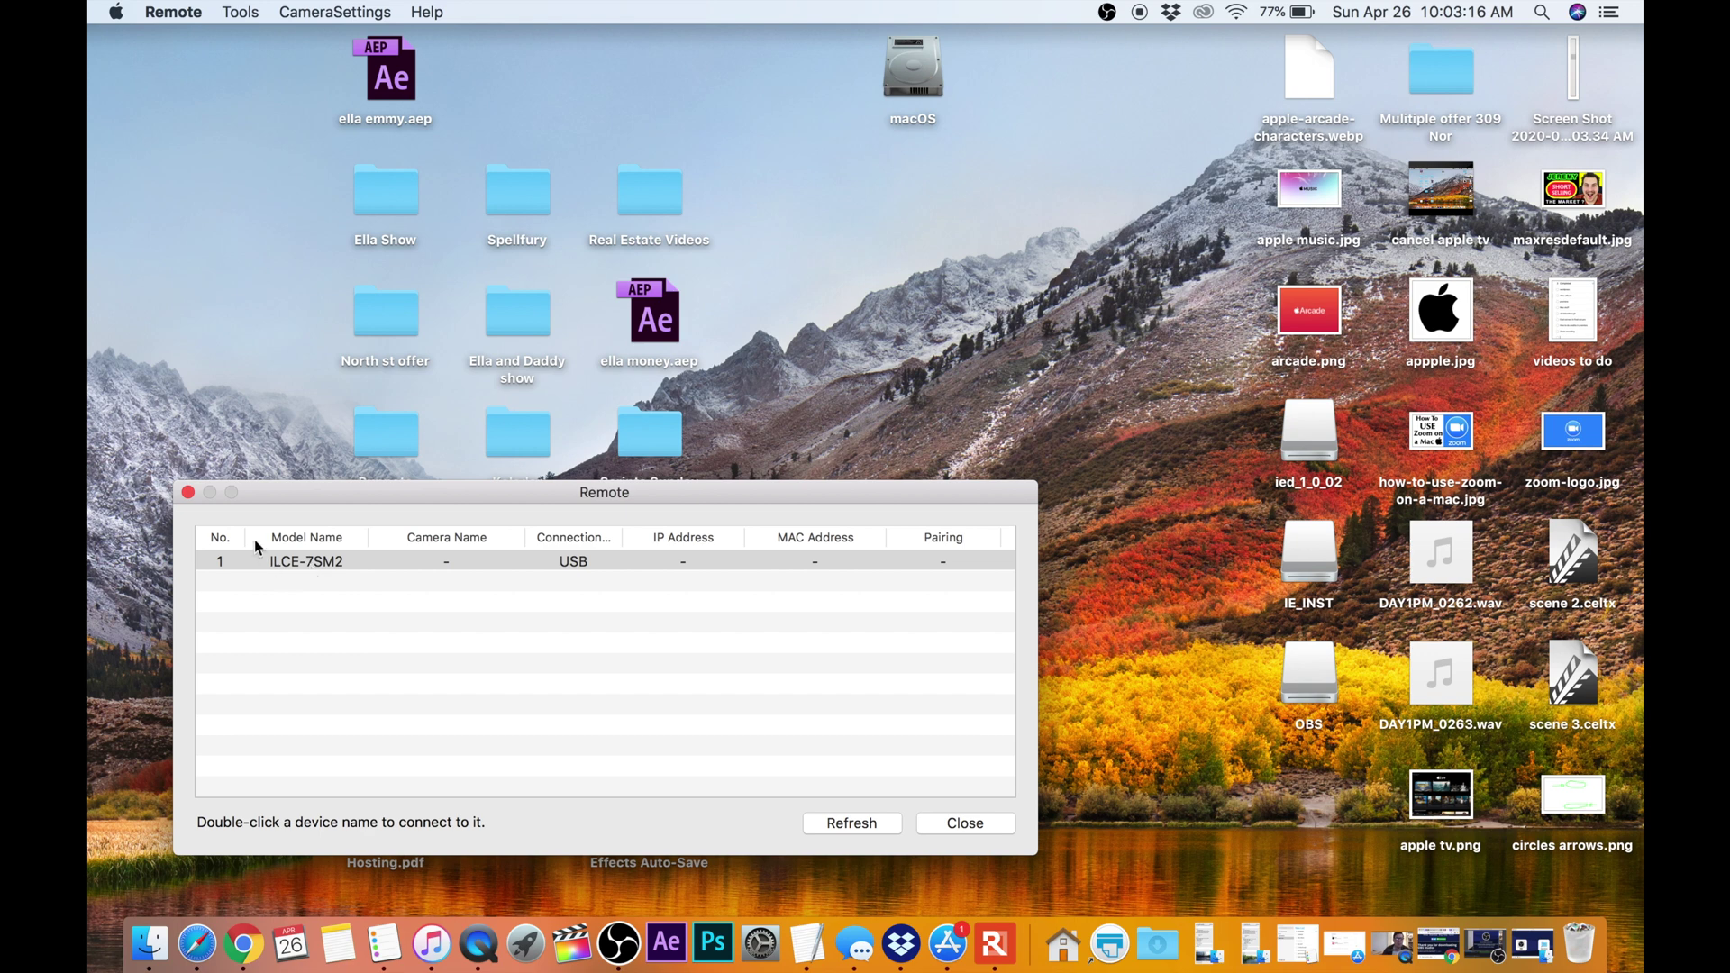
pyautogui.doubleClick(325, 560)
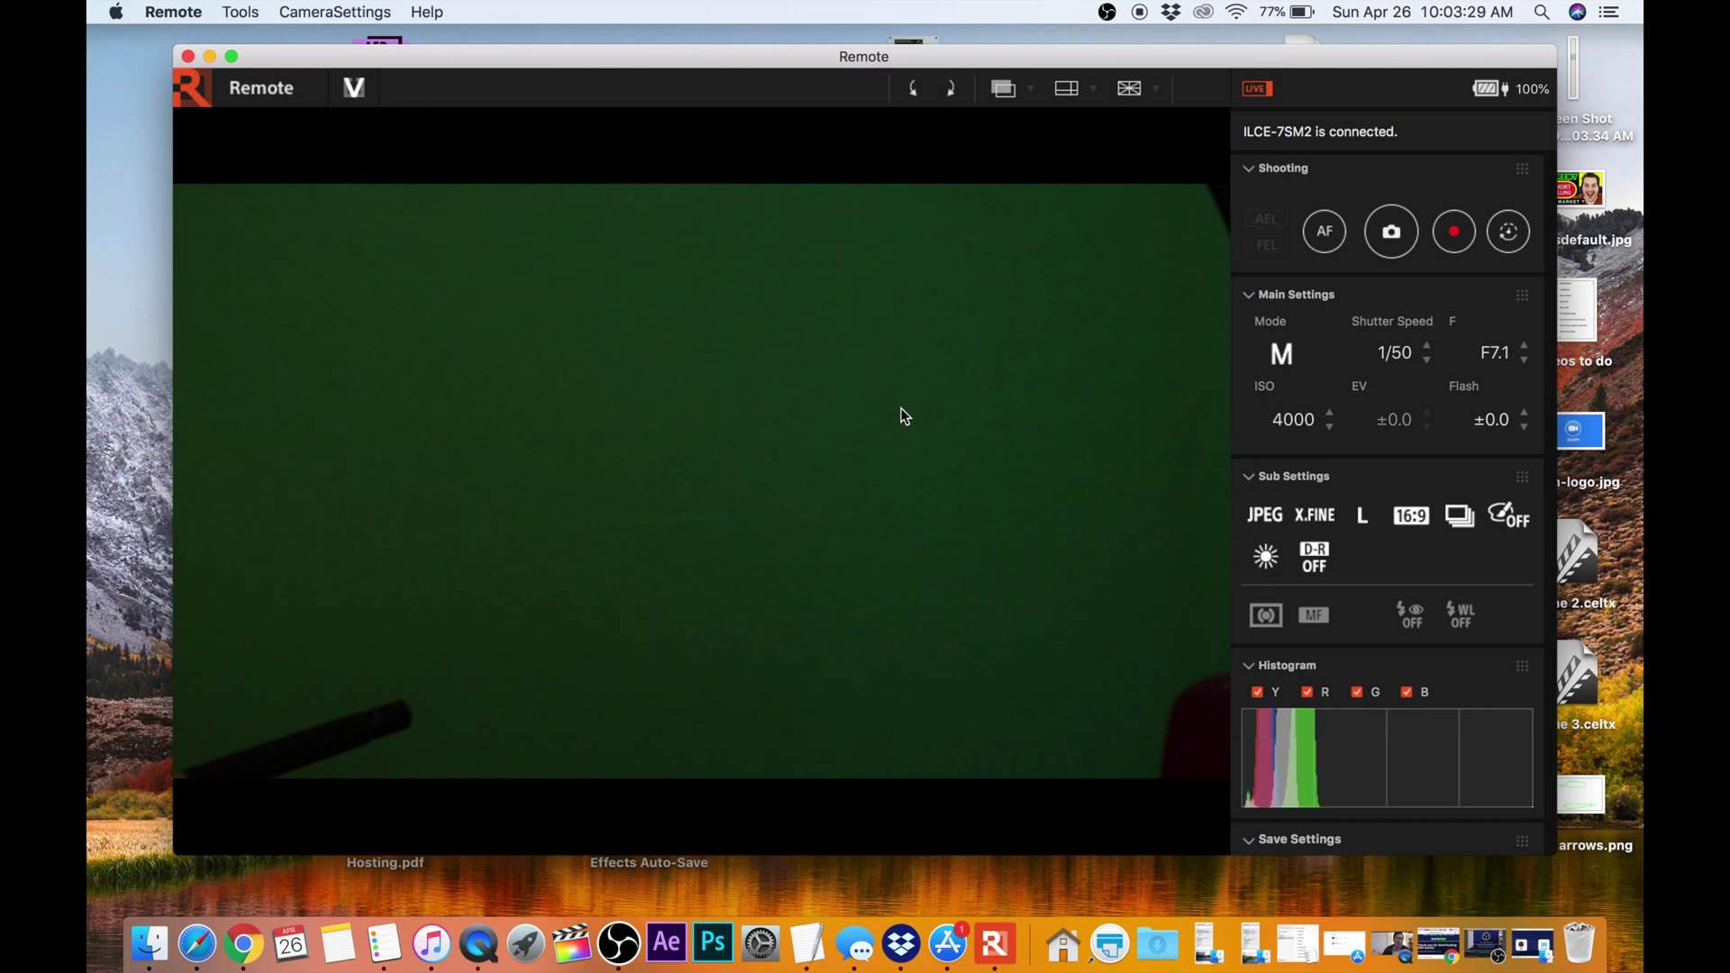
pyautogui.click(232, 57)
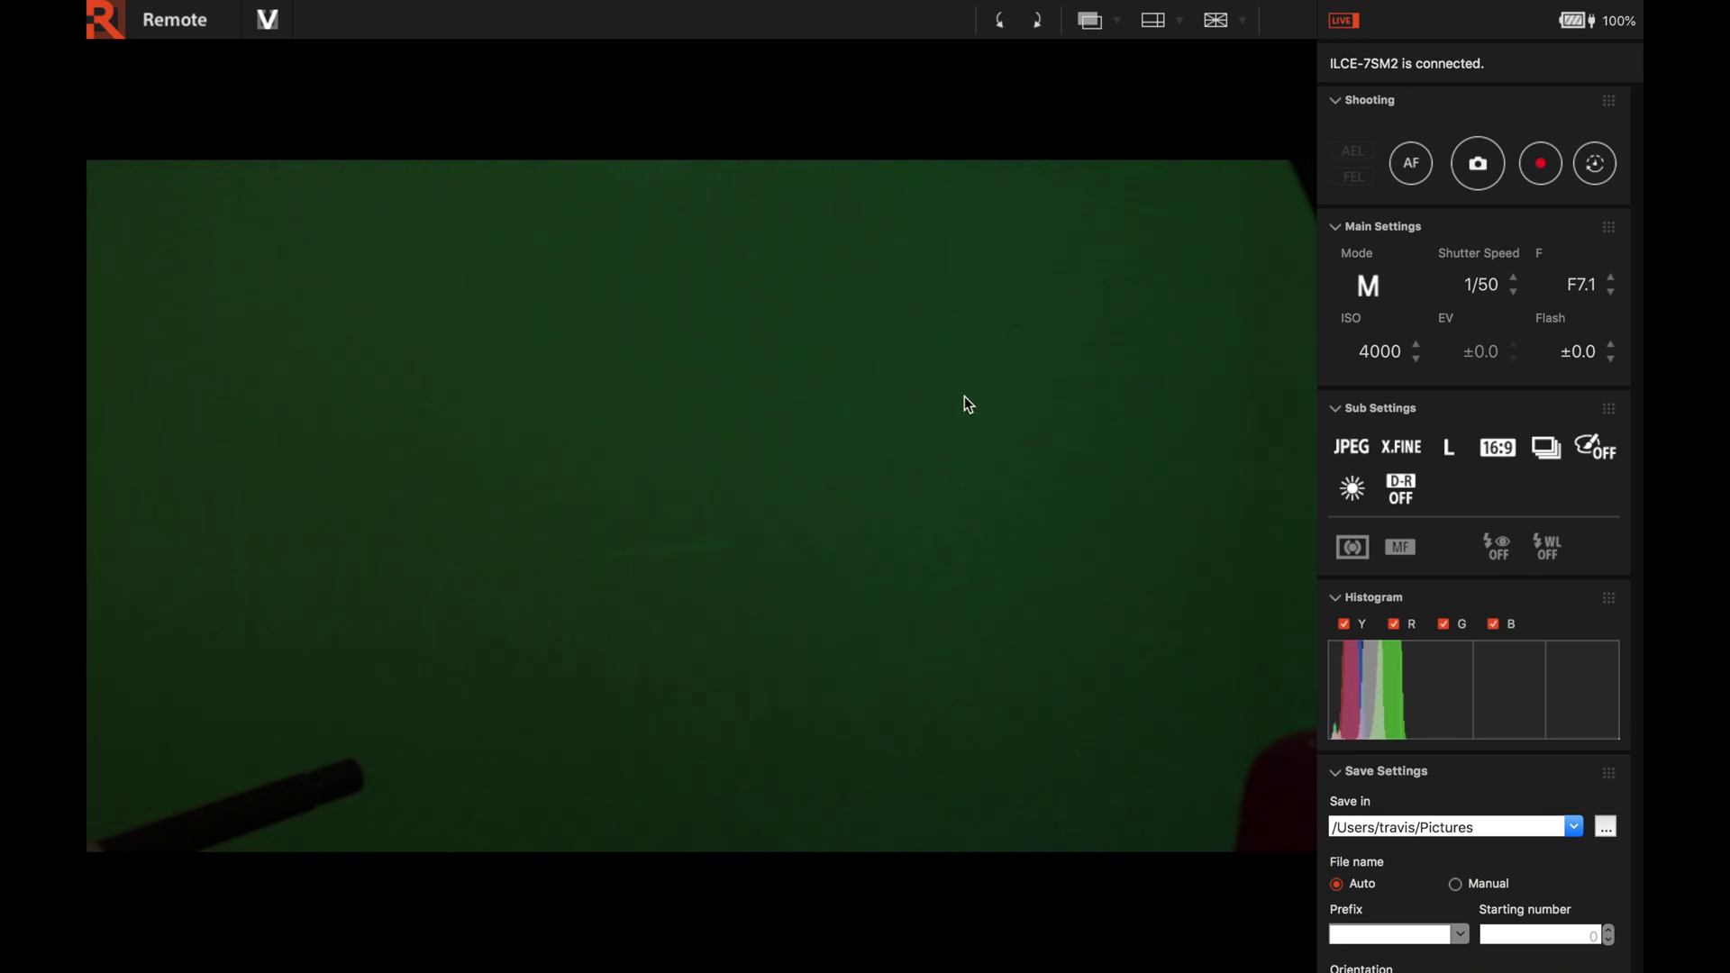
# Take Remote out of full screen and place the OBS window in front of it on the desktop.
pyautogui.moveTo(983, 8)
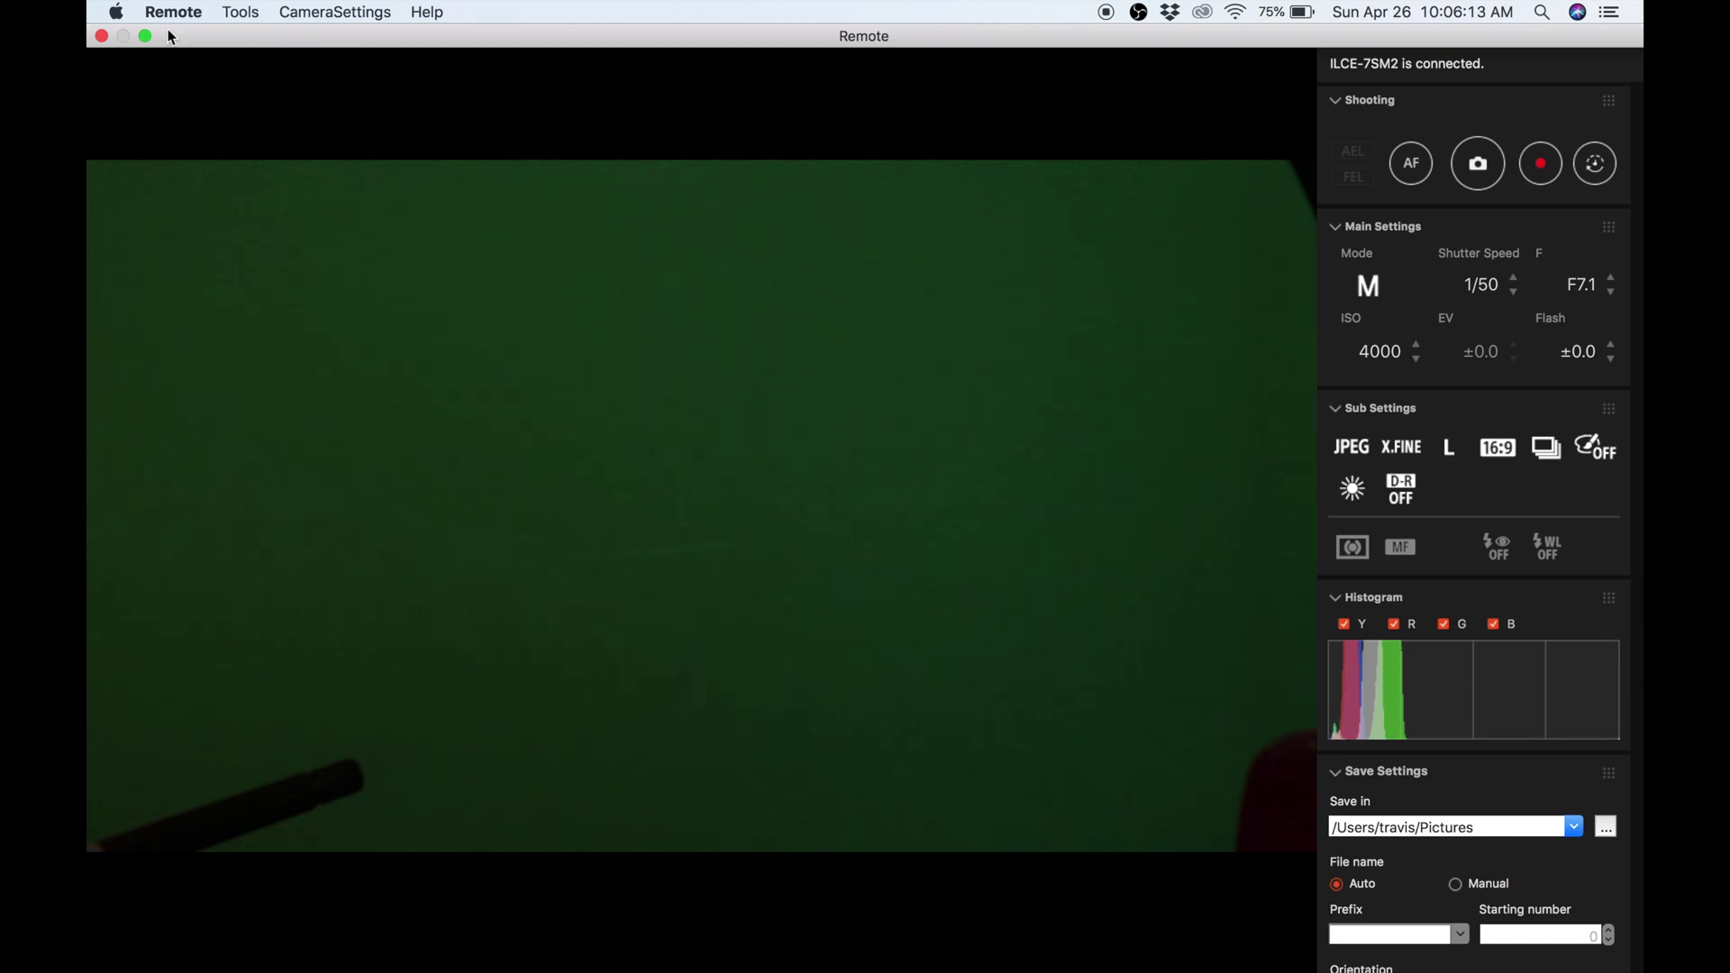
pyautogui.click(144, 36)
pyautogui.click(209, 56)
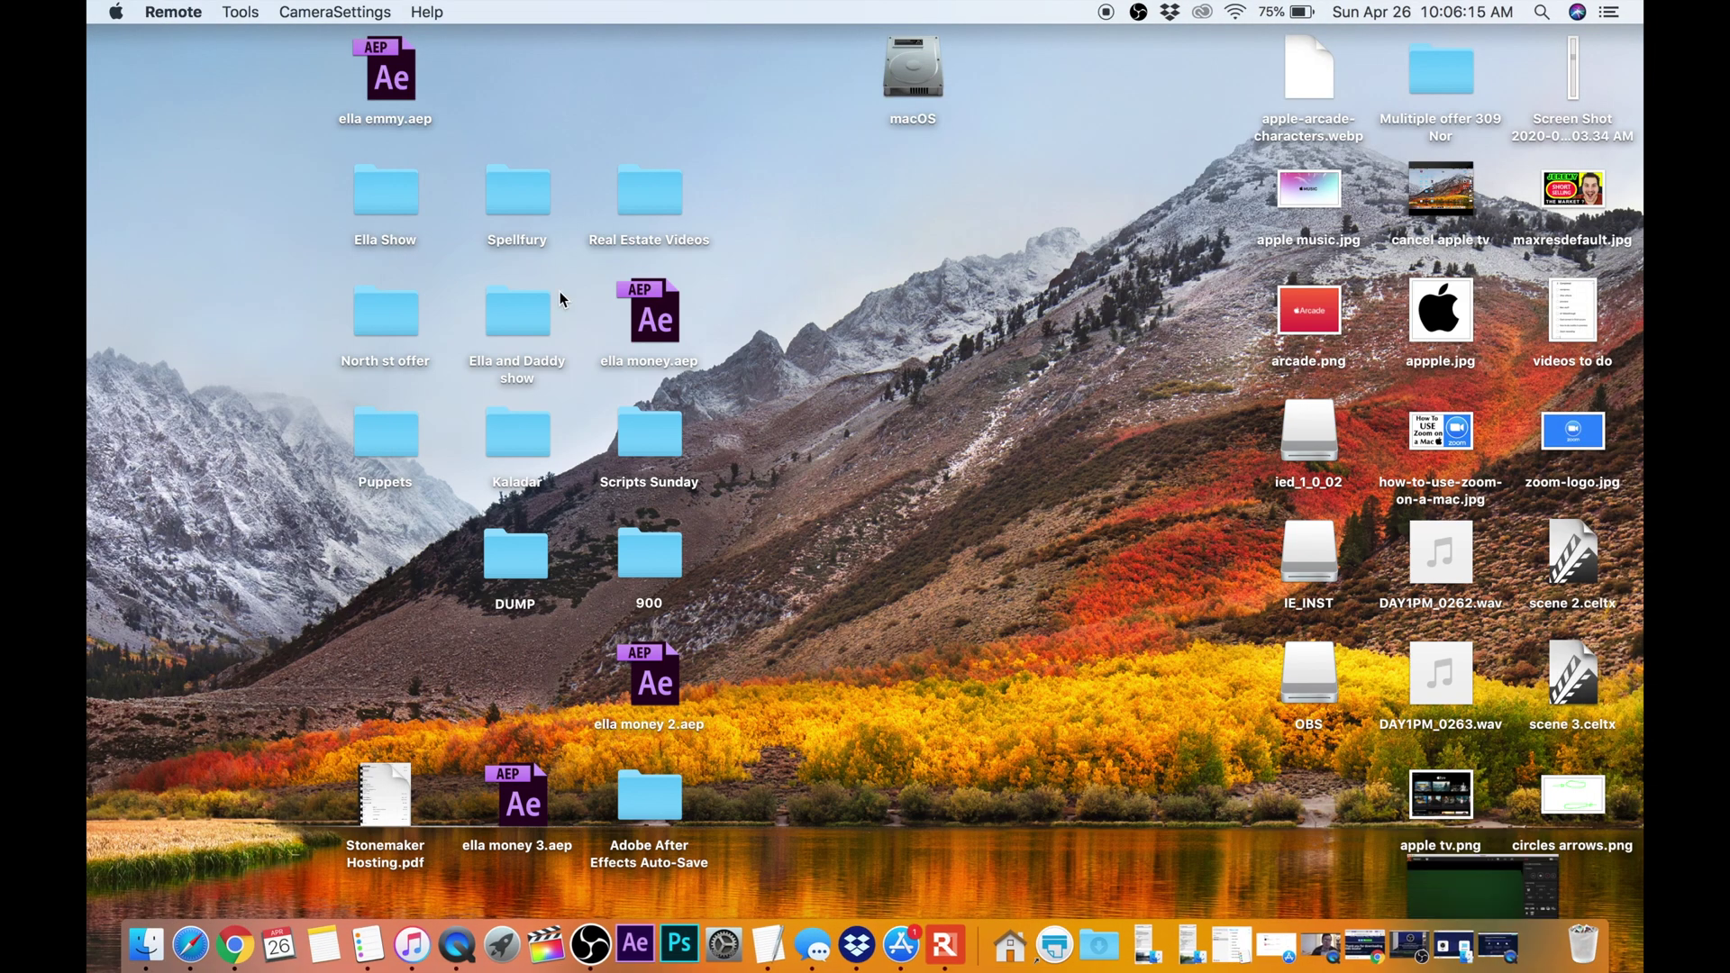
pyautogui.click(951, 951)
pyautogui.click(609, 948)
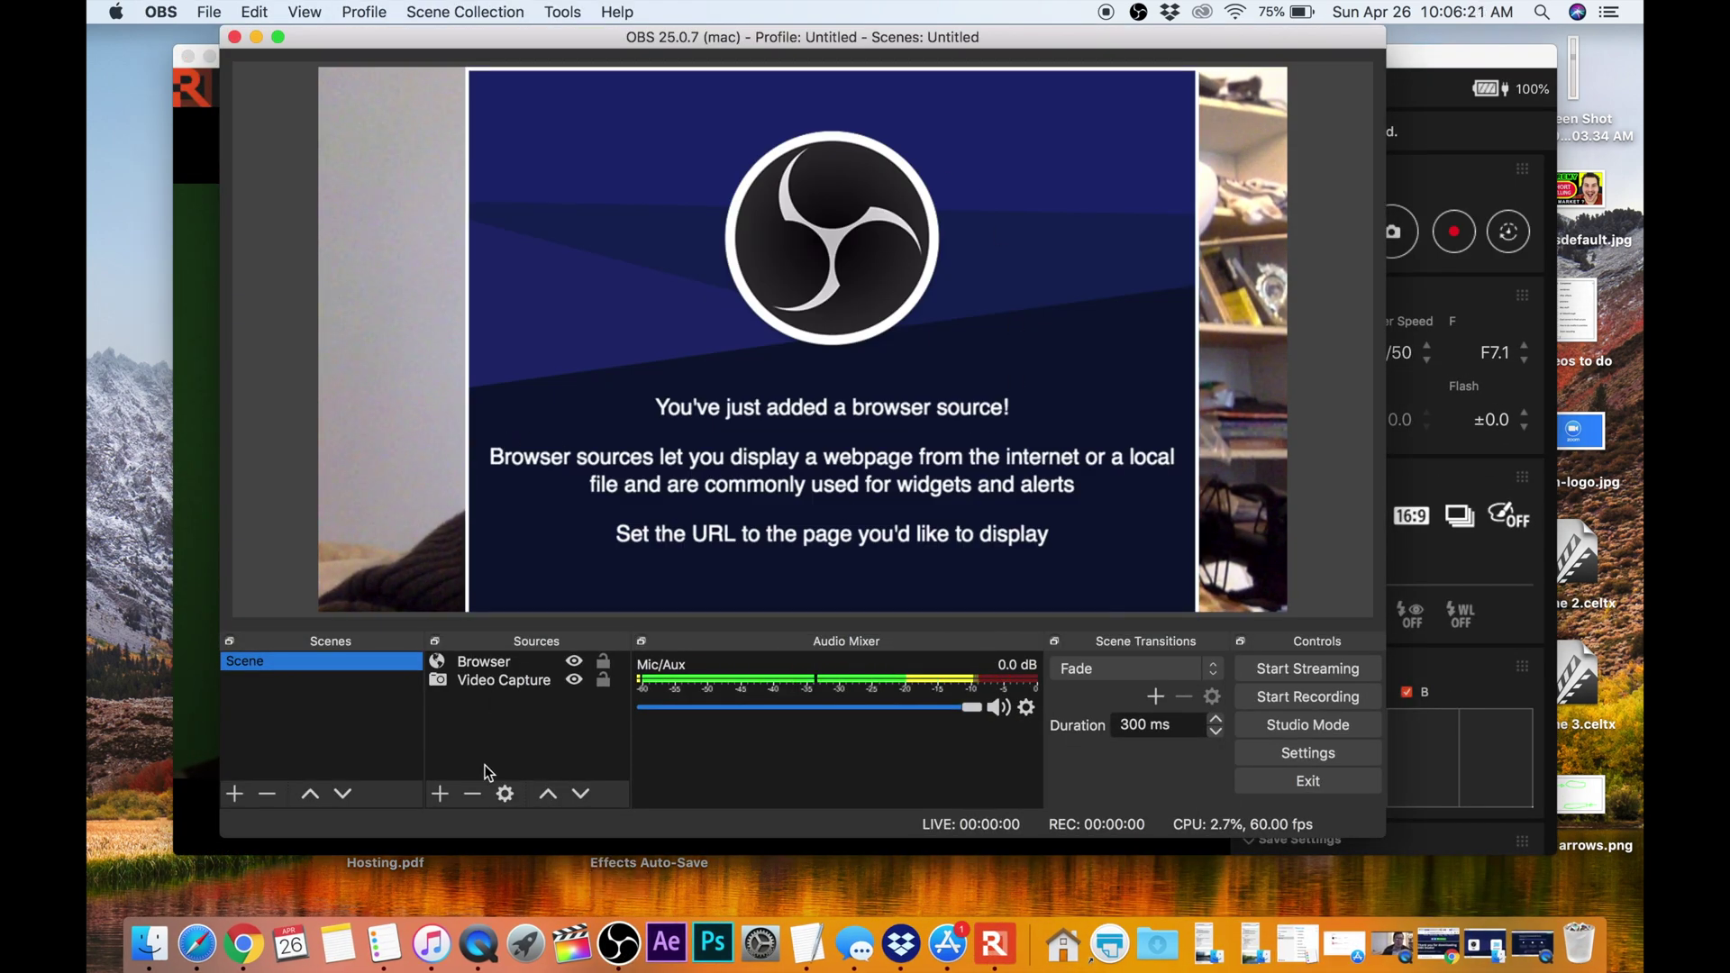
# Add a new visible source named Window Capture to the scene in OBS.
pyautogui.click(447, 799)
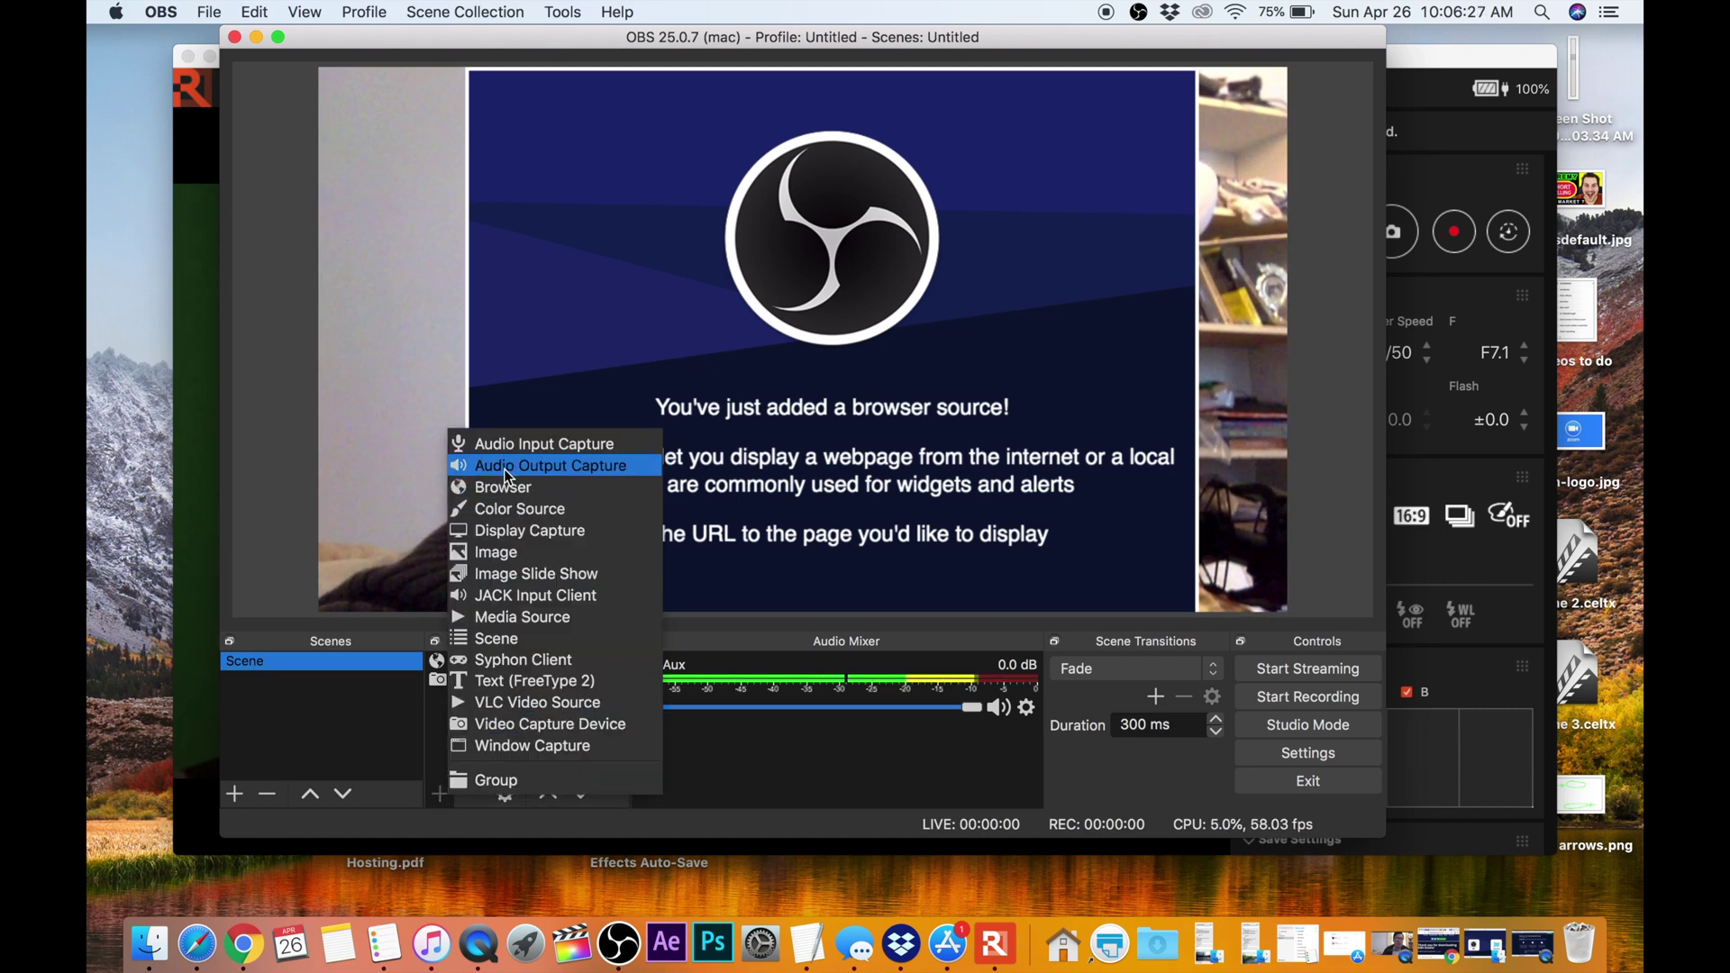
pyautogui.click(575, 749)
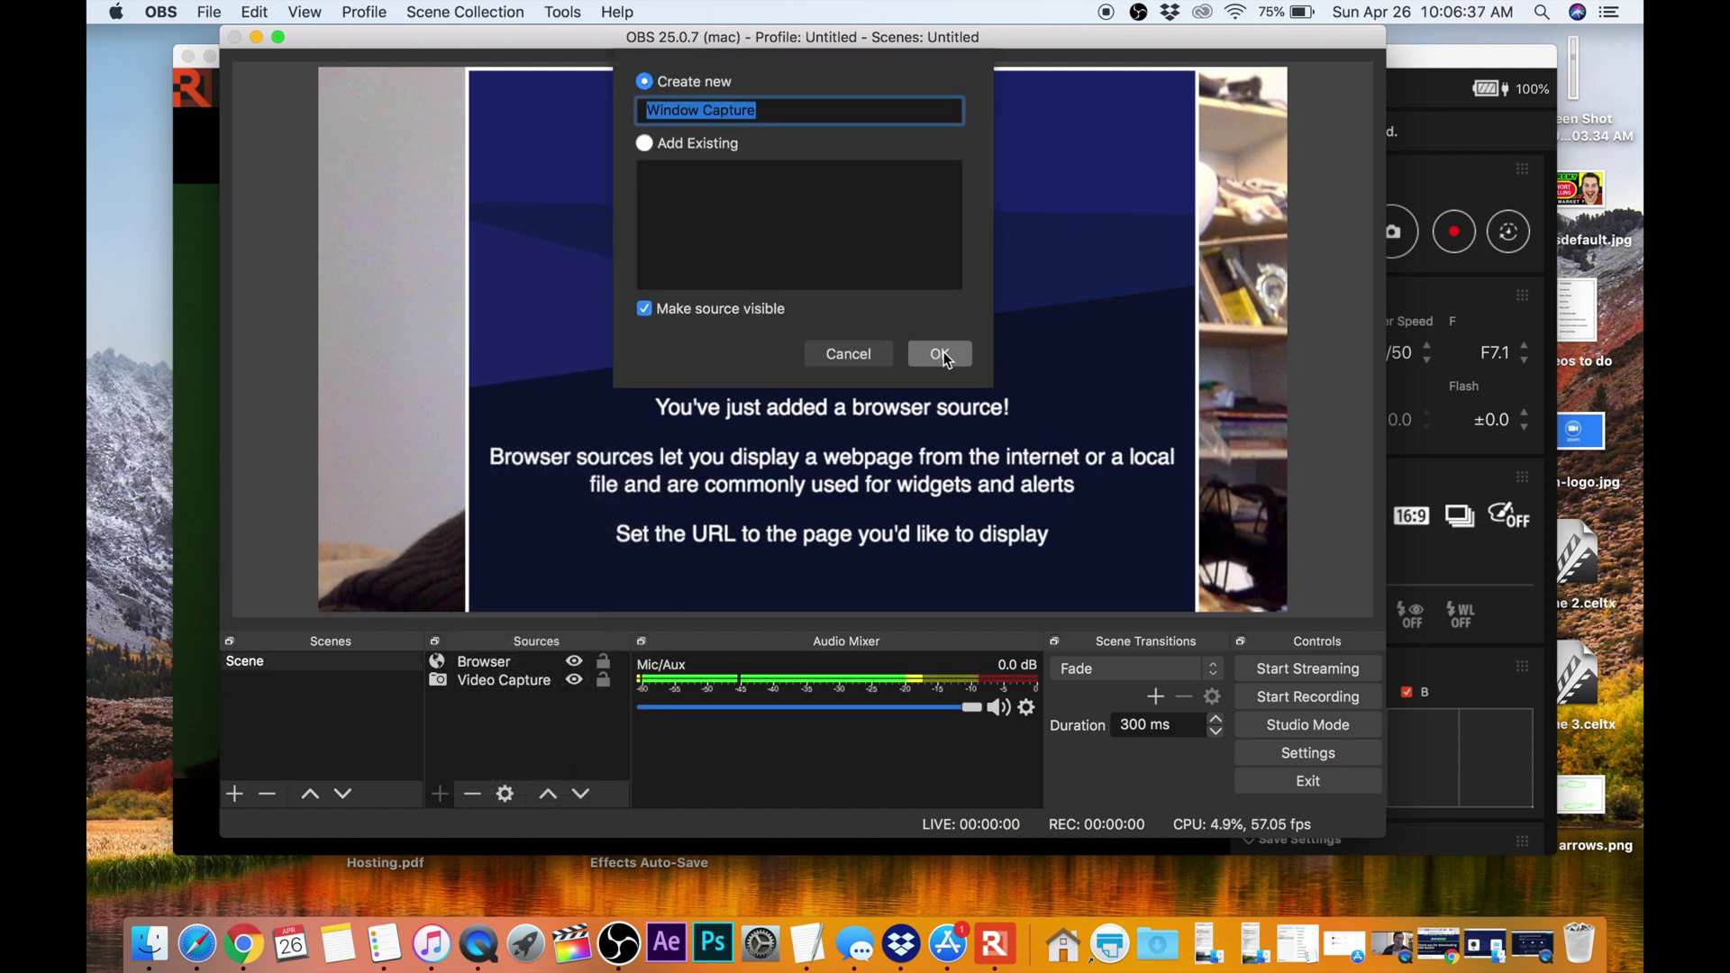
pyautogui.click(940, 353)
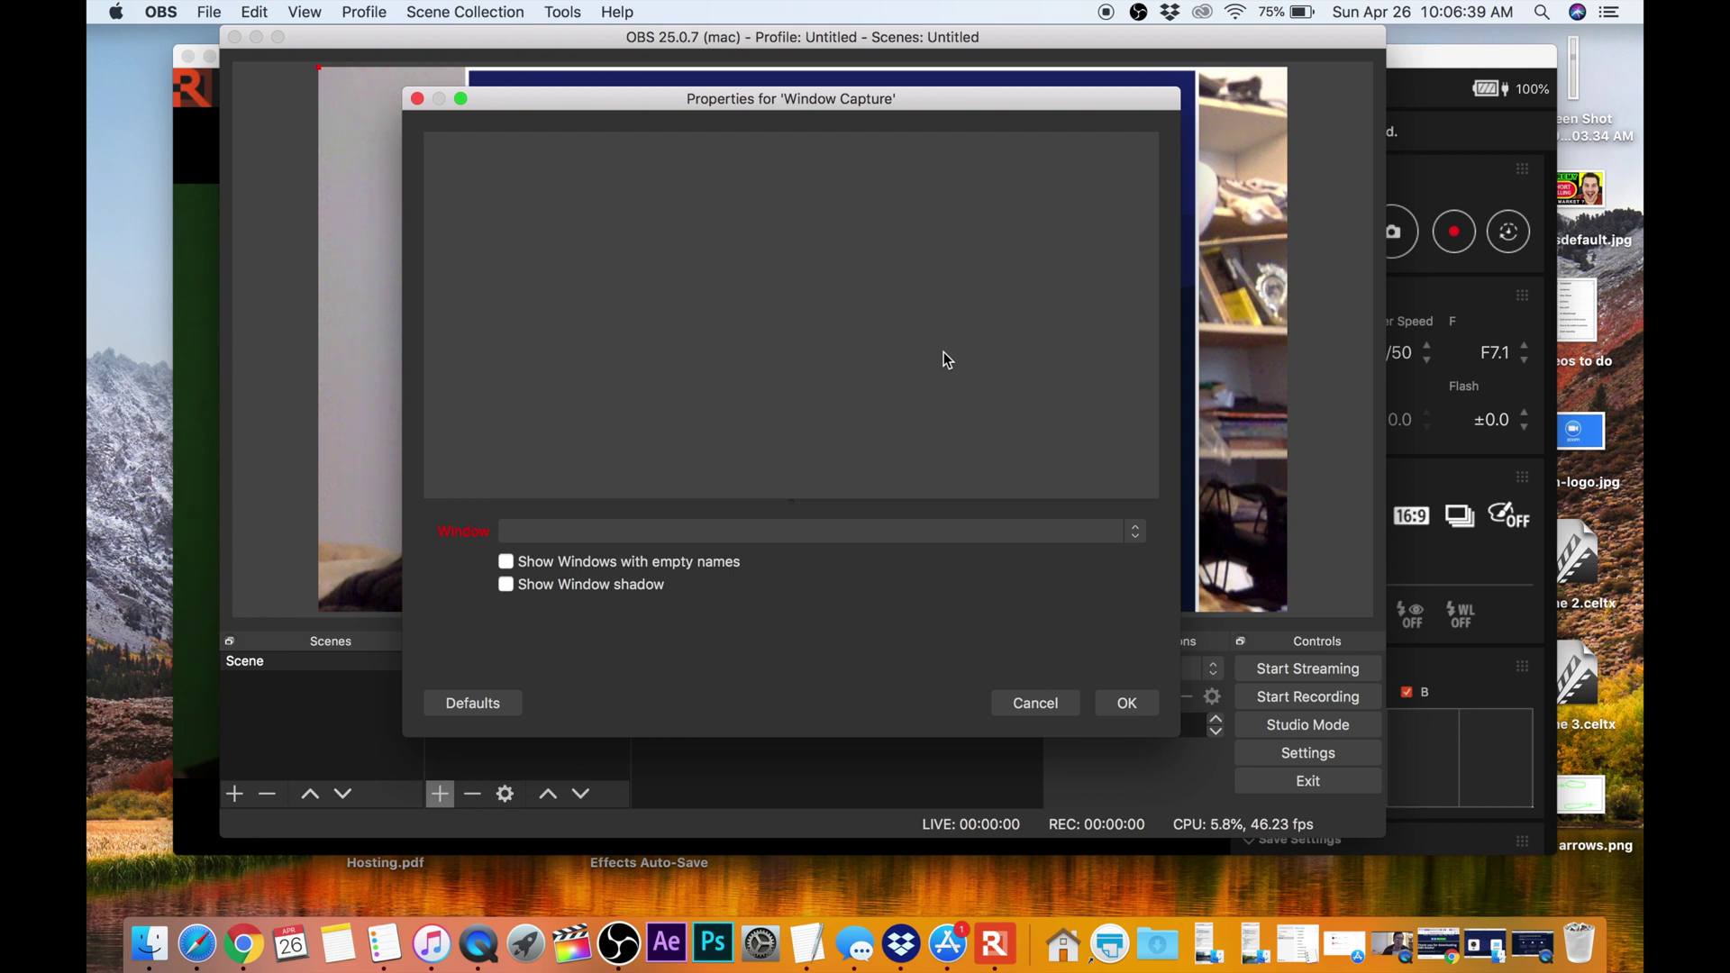
# Set the Window Capture source to capture the [Remote] Remote window and accept its properties.
pyautogui.moveTo(900, 103); pyautogui.dragTo(904, 130)
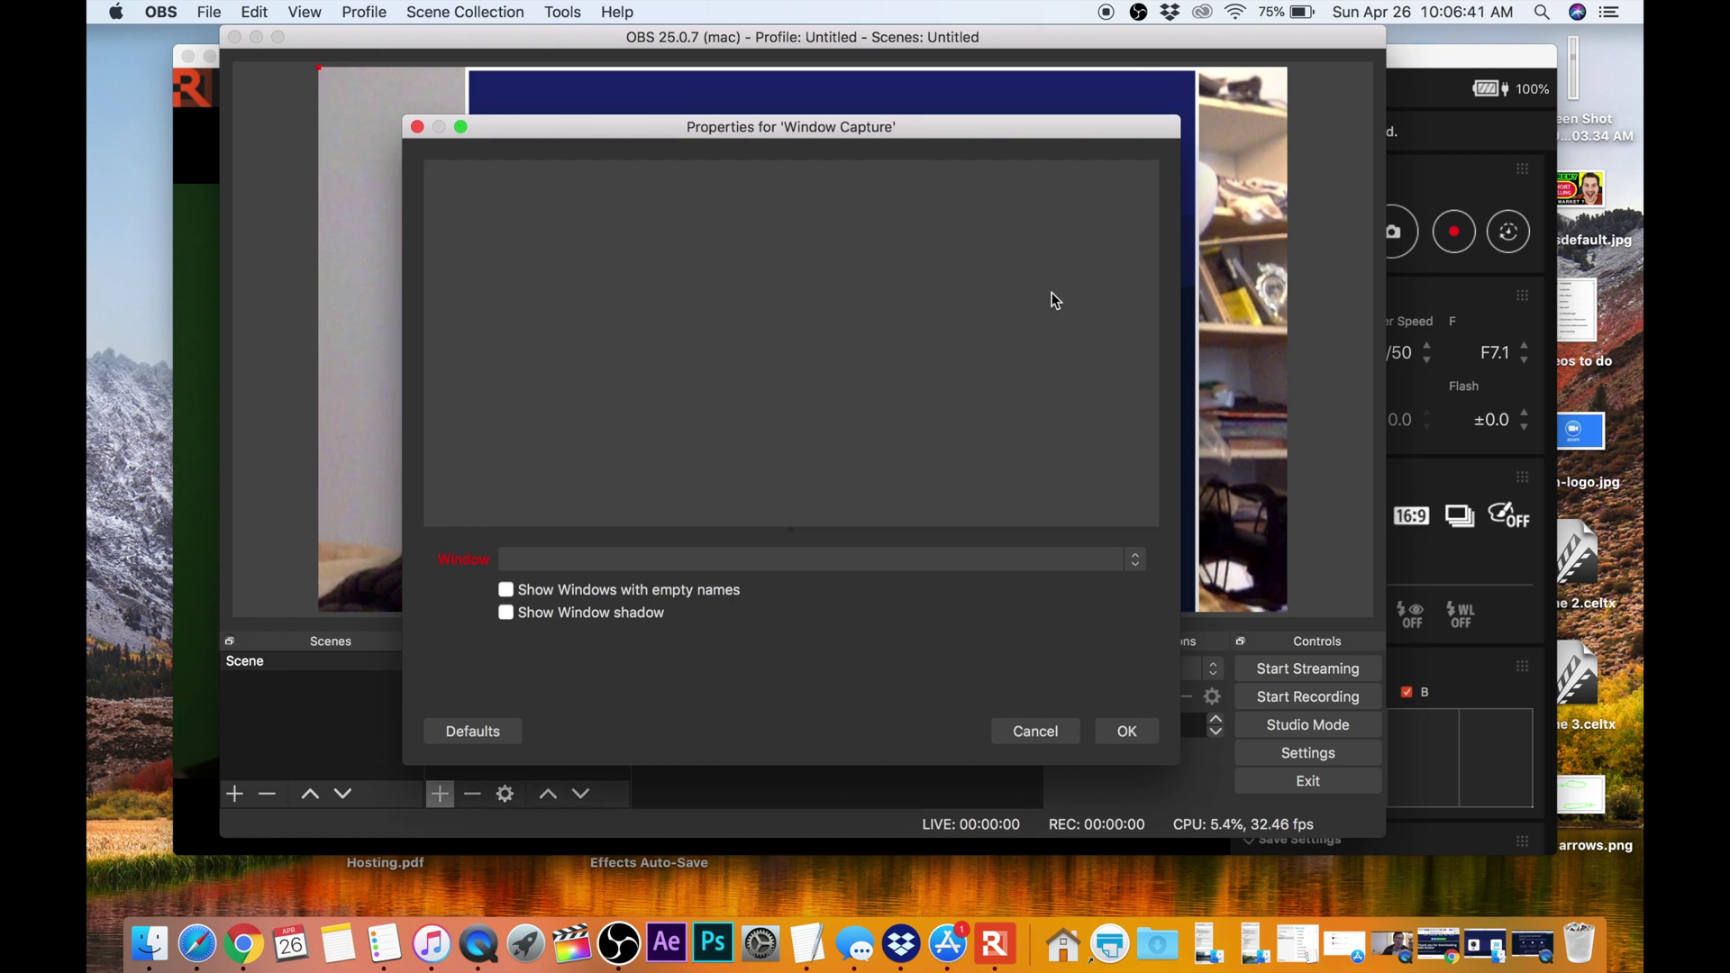
pyautogui.click(1136, 559)
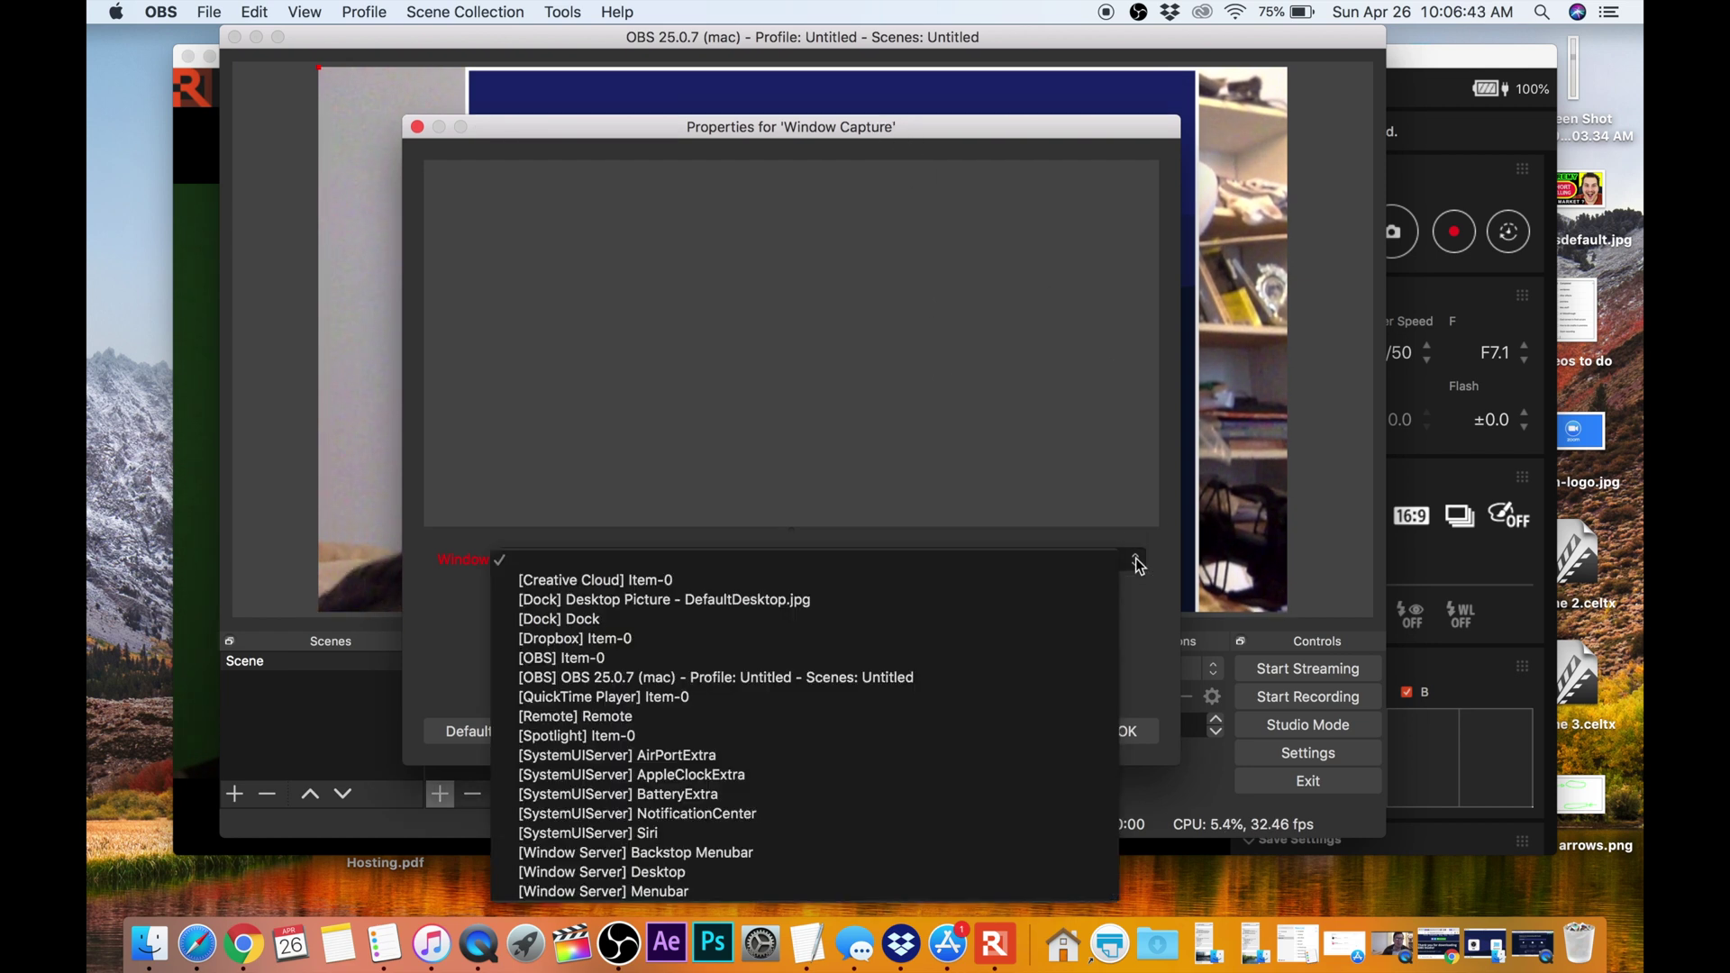
pyautogui.click(851, 716)
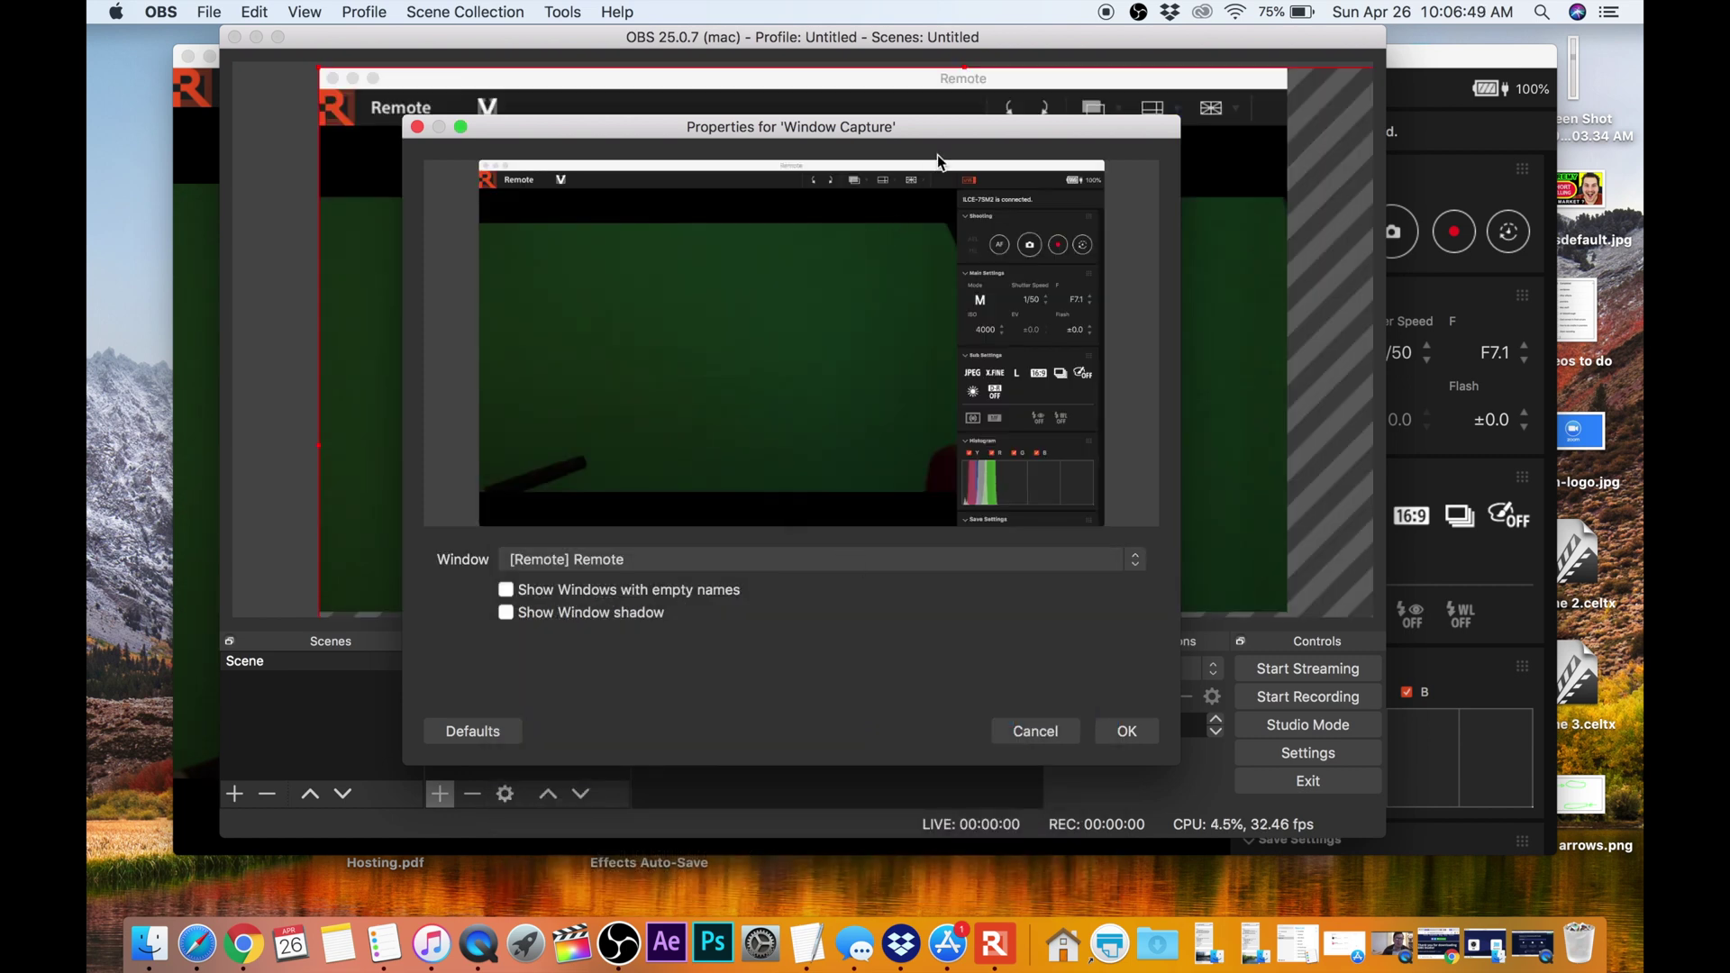
pyautogui.moveTo(966, 135); pyautogui.dragTo(828, 163)
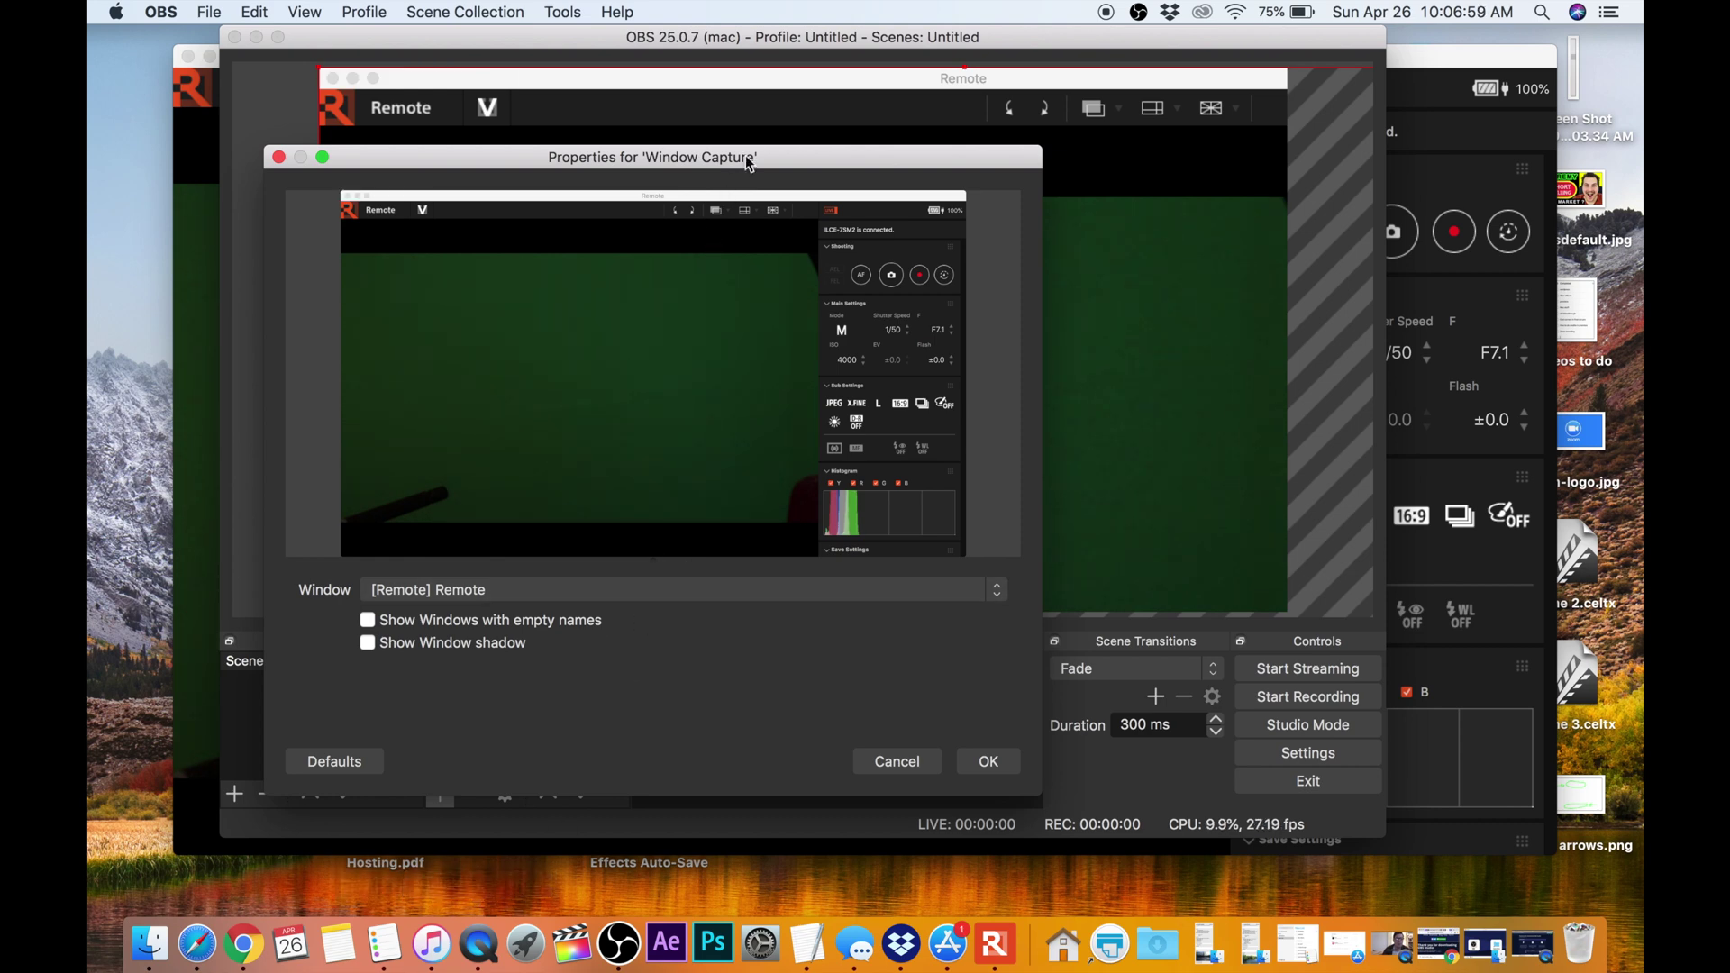
pyautogui.click(1002, 768)
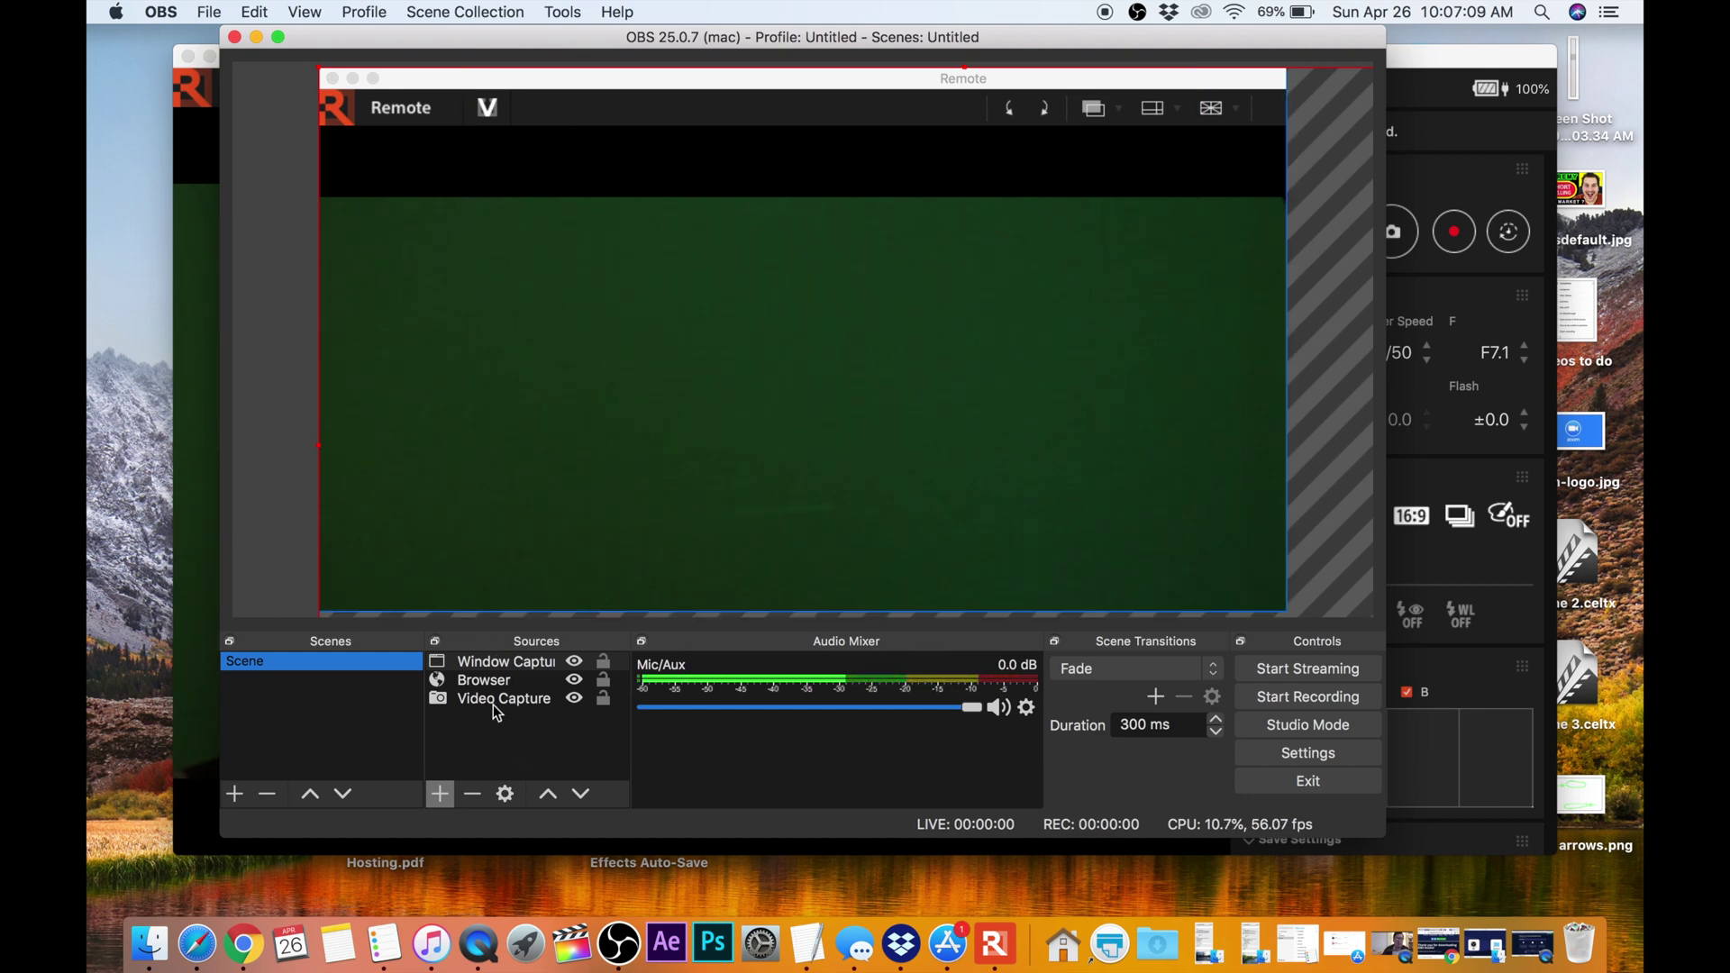
# Add a Color Key effect filter to the Window Capture source, keeping the default filter name.
pyautogui.click(488, 662)
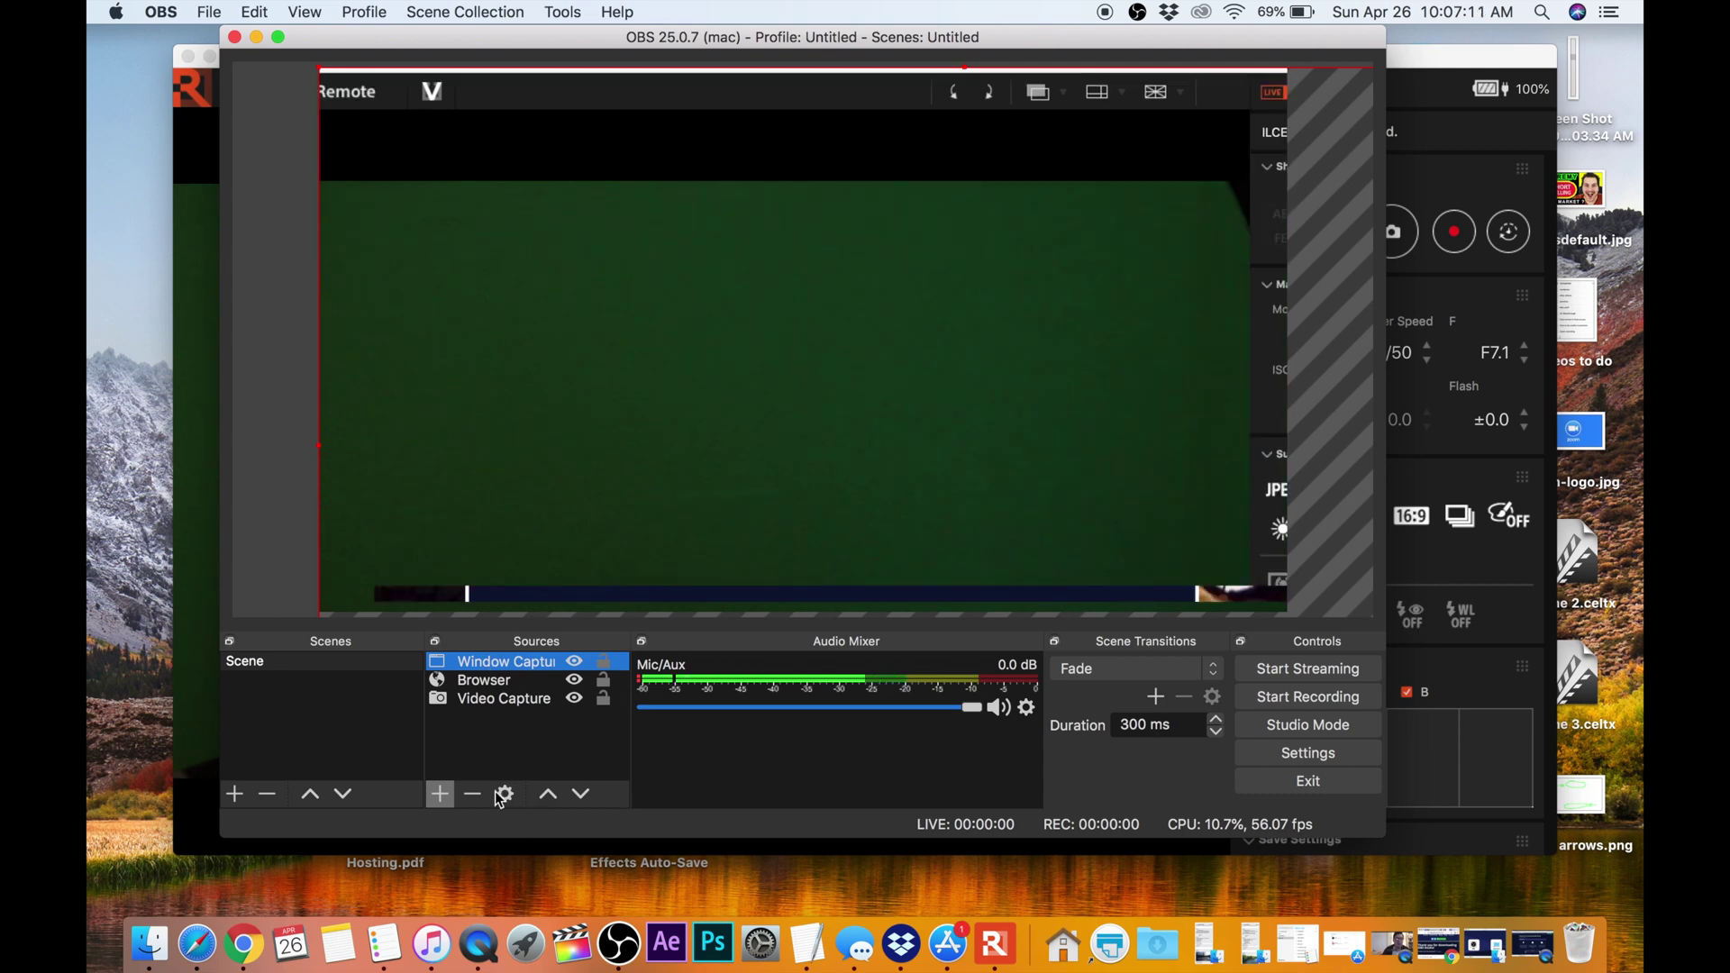
pyautogui.rightClick(492, 661)
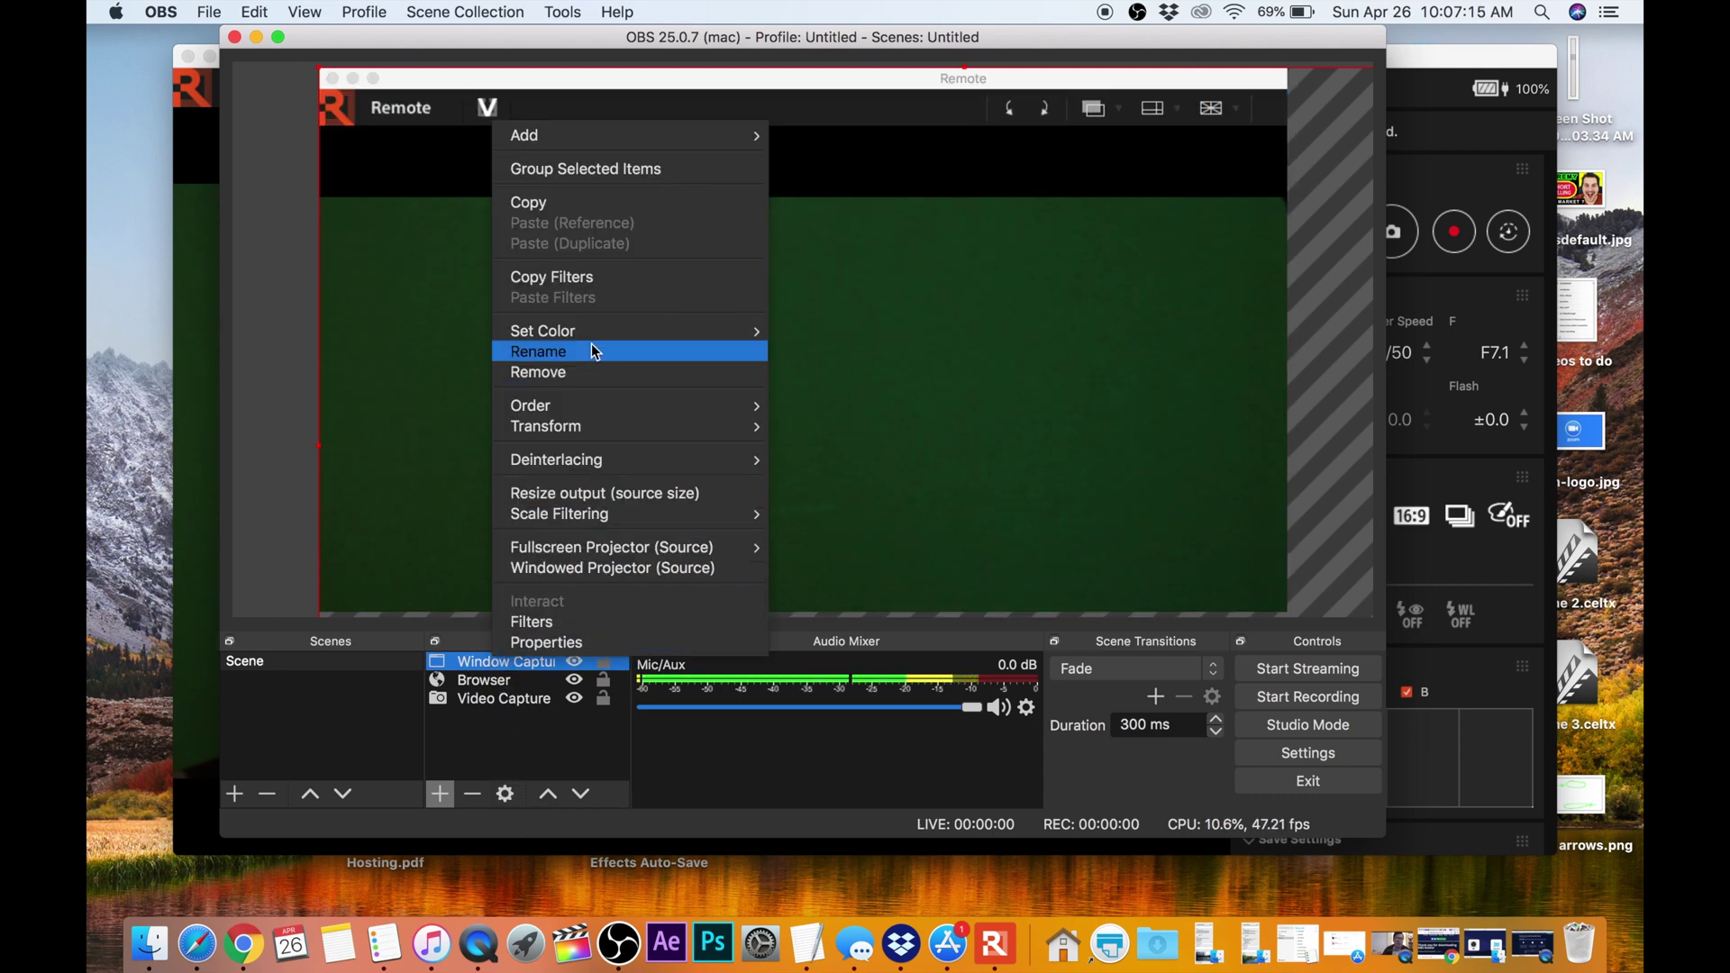
pyautogui.moveTo(597, 139)
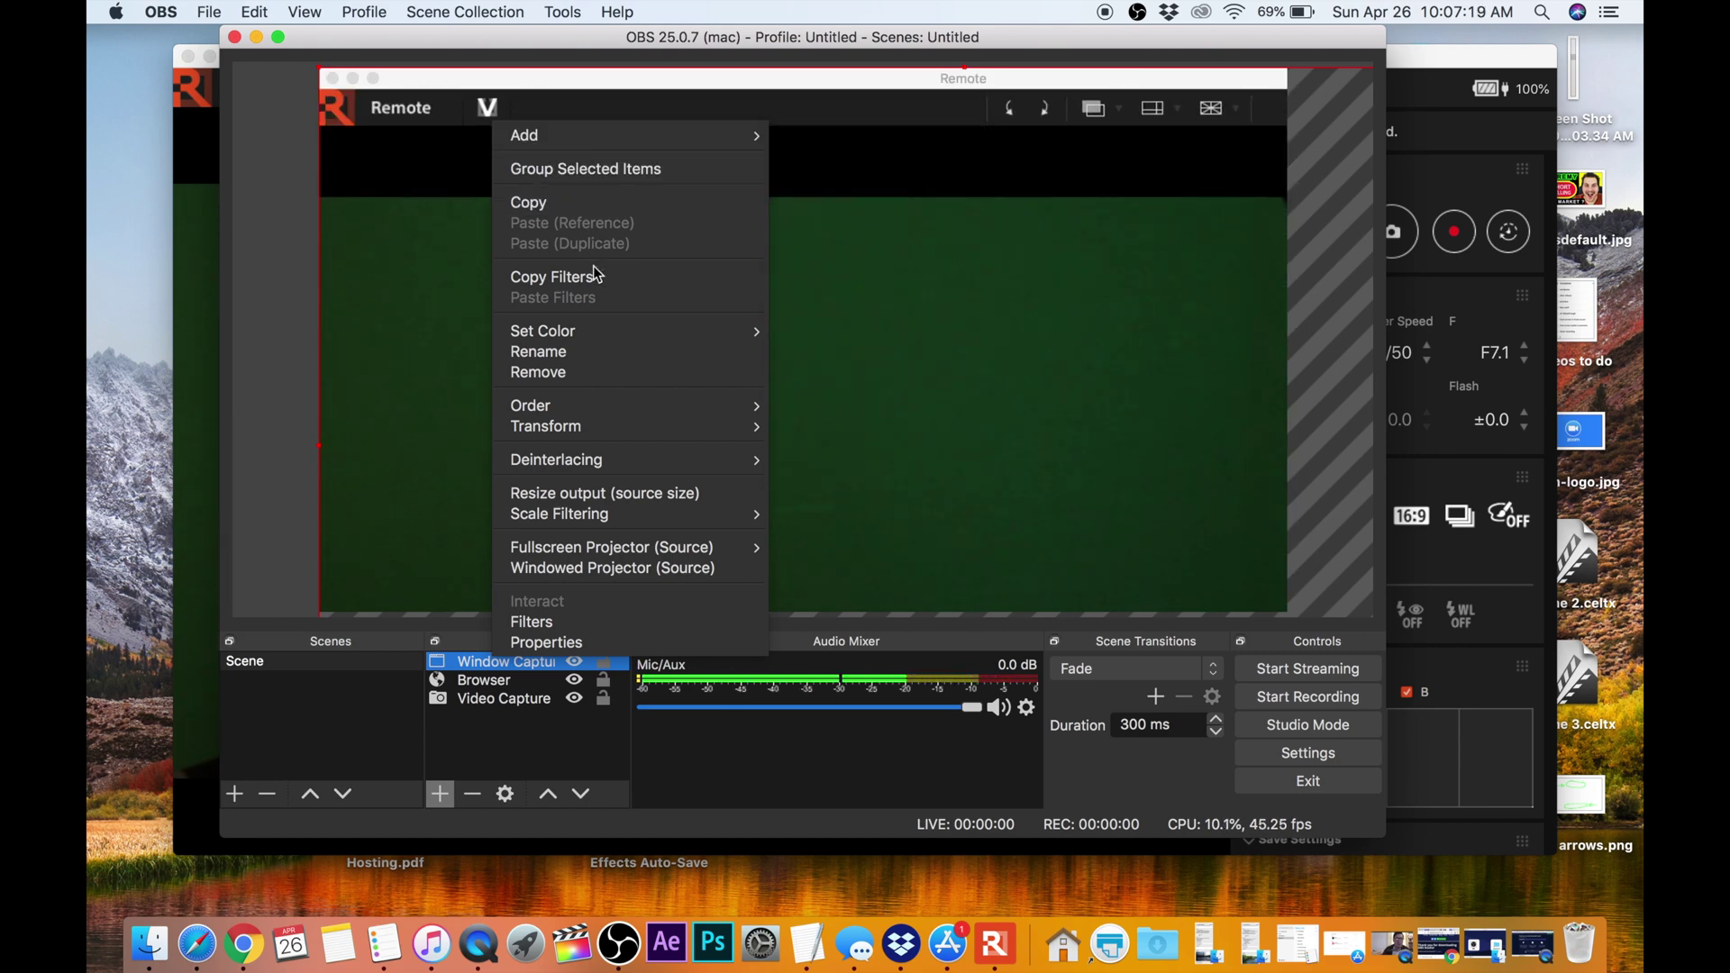
pyautogui.click(607, 621)
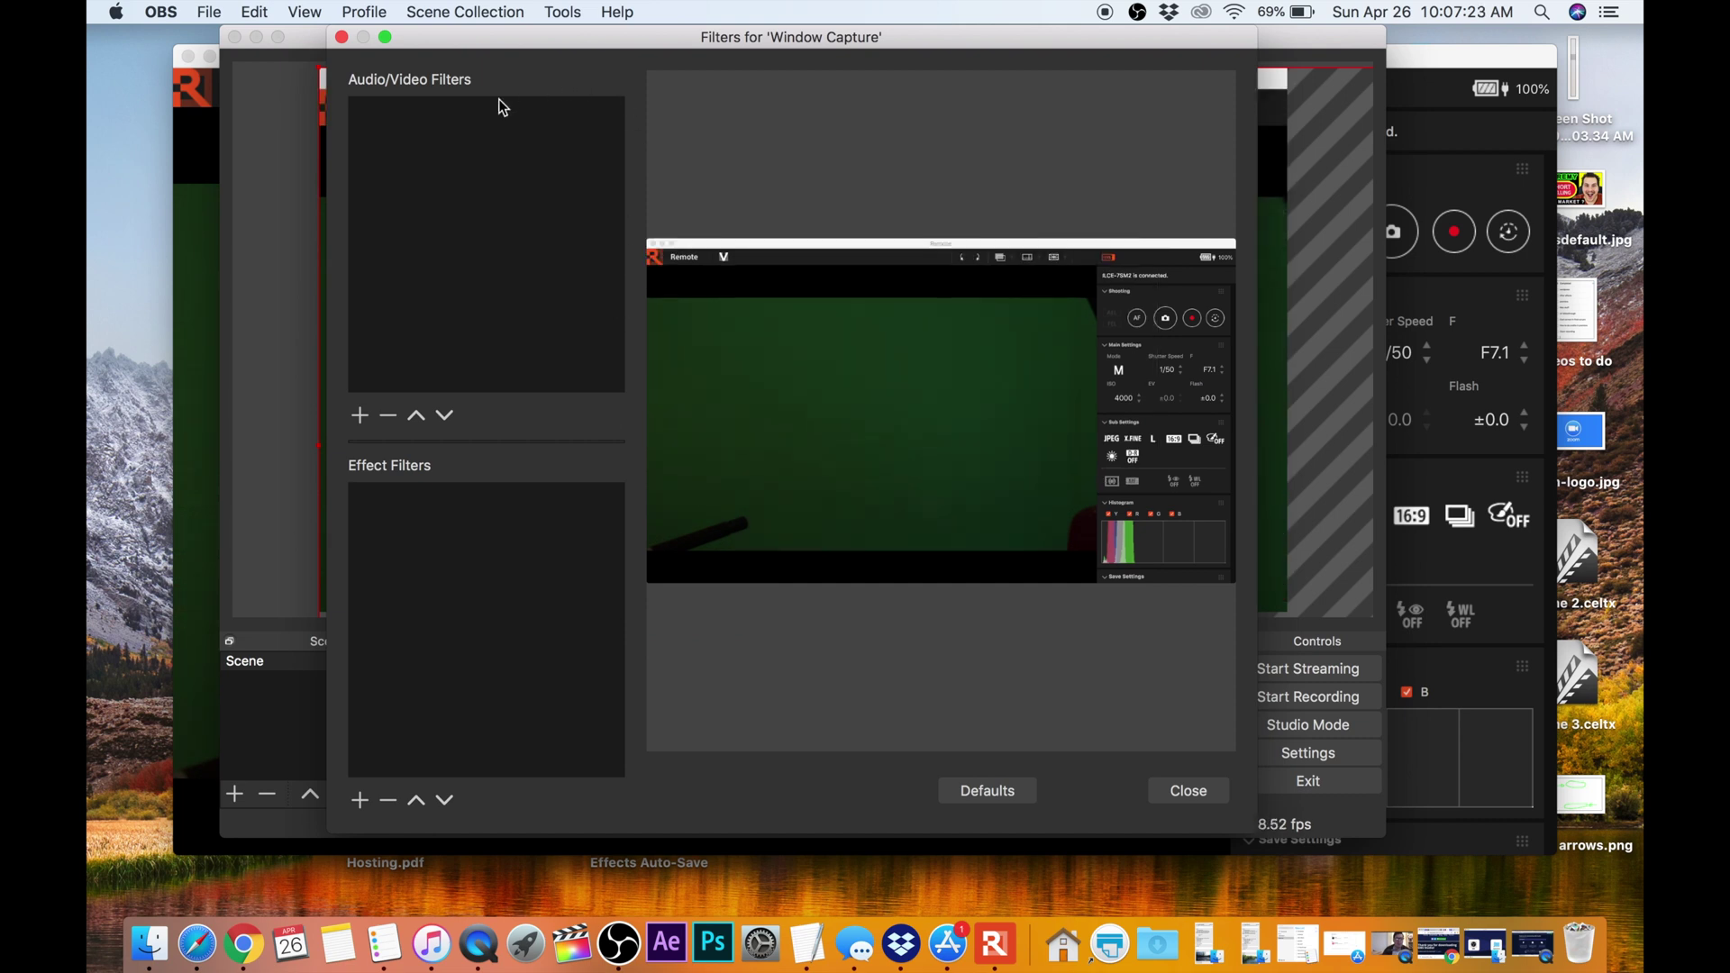
pyautogui.click(359, 415)
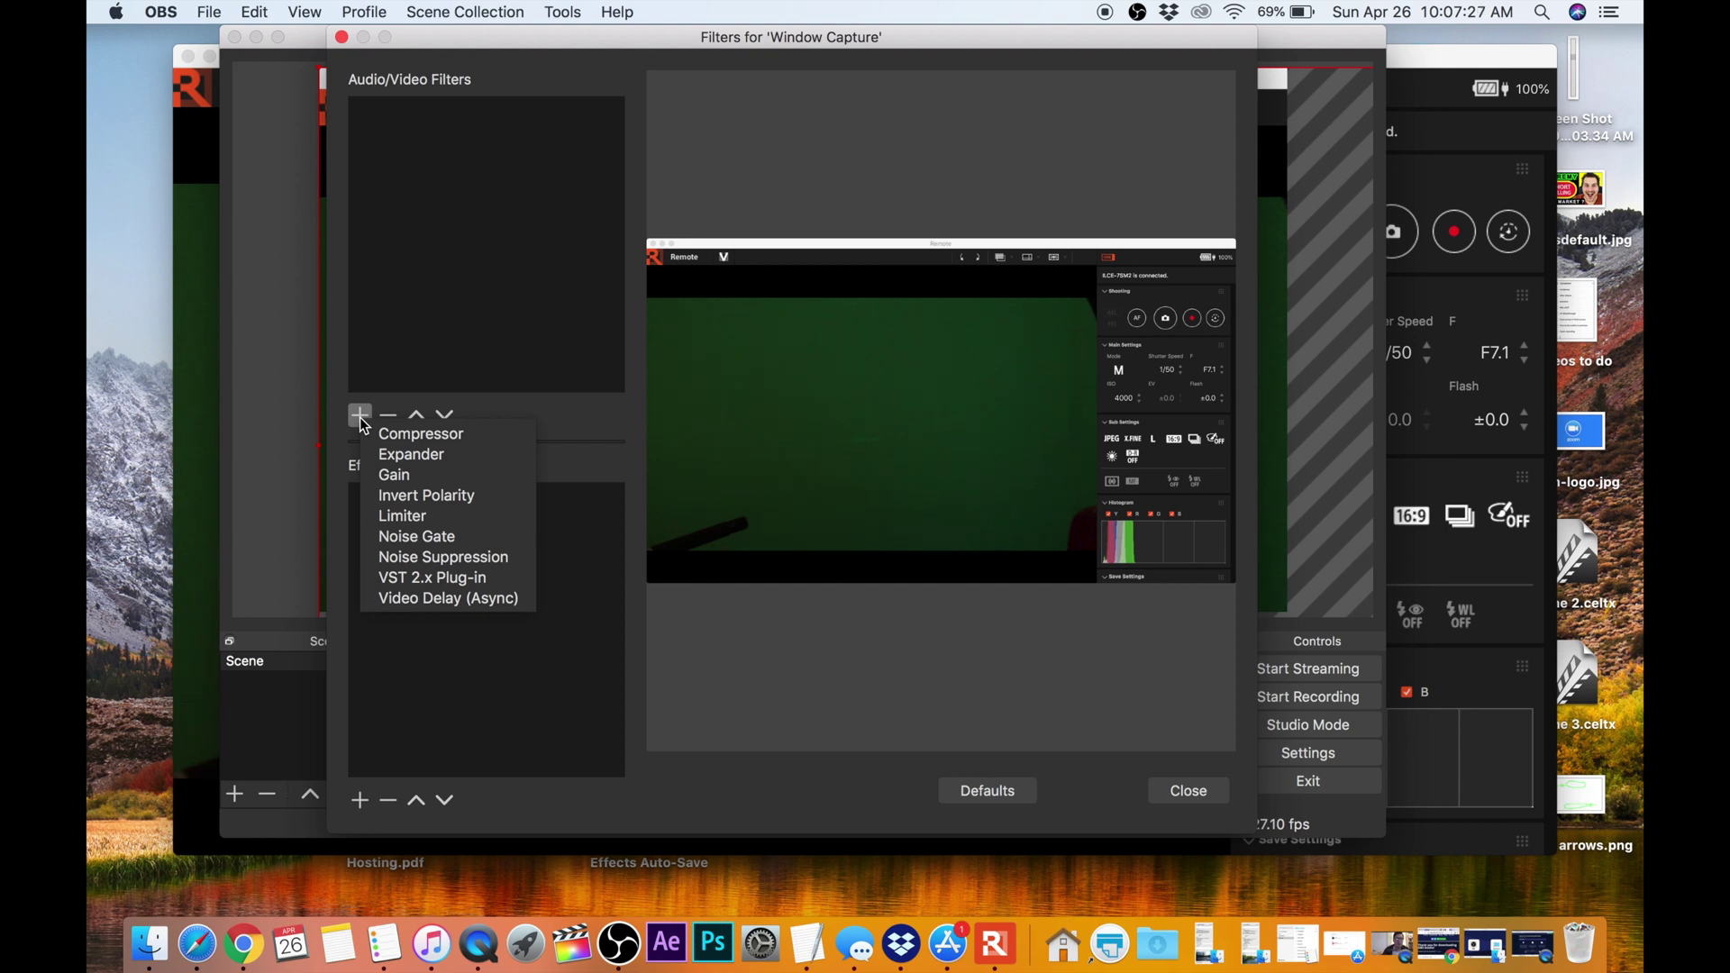
pyautogui.click(607, 607)
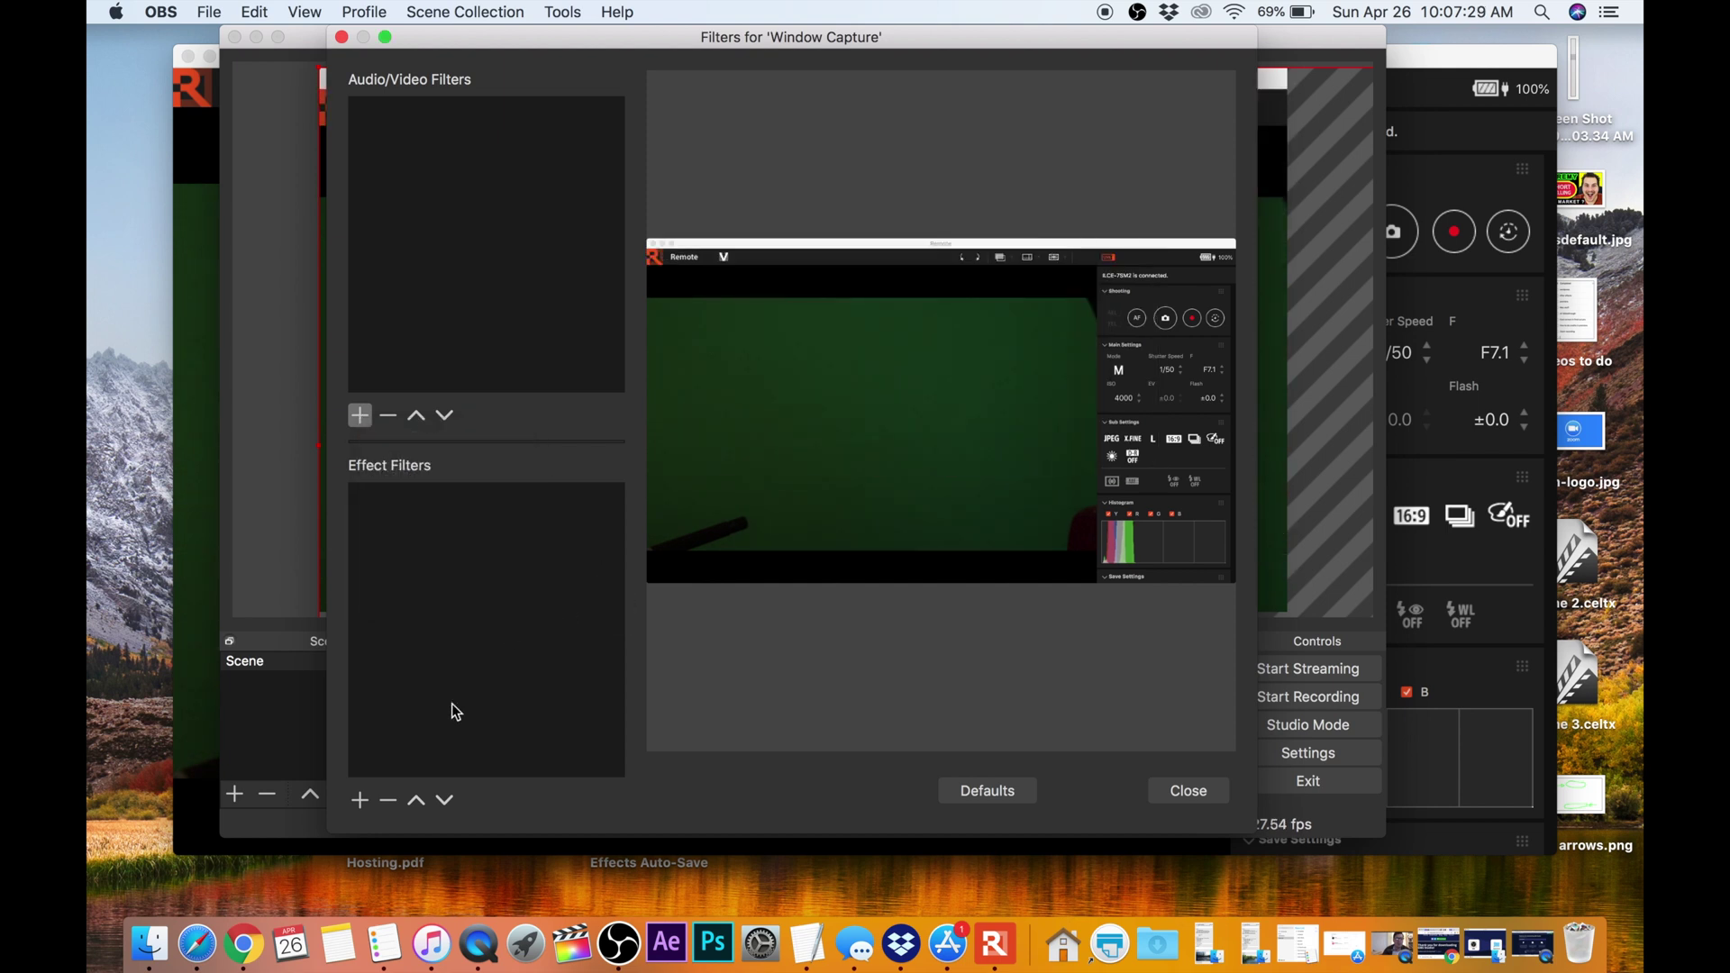
pyautogui.click(359, 800)
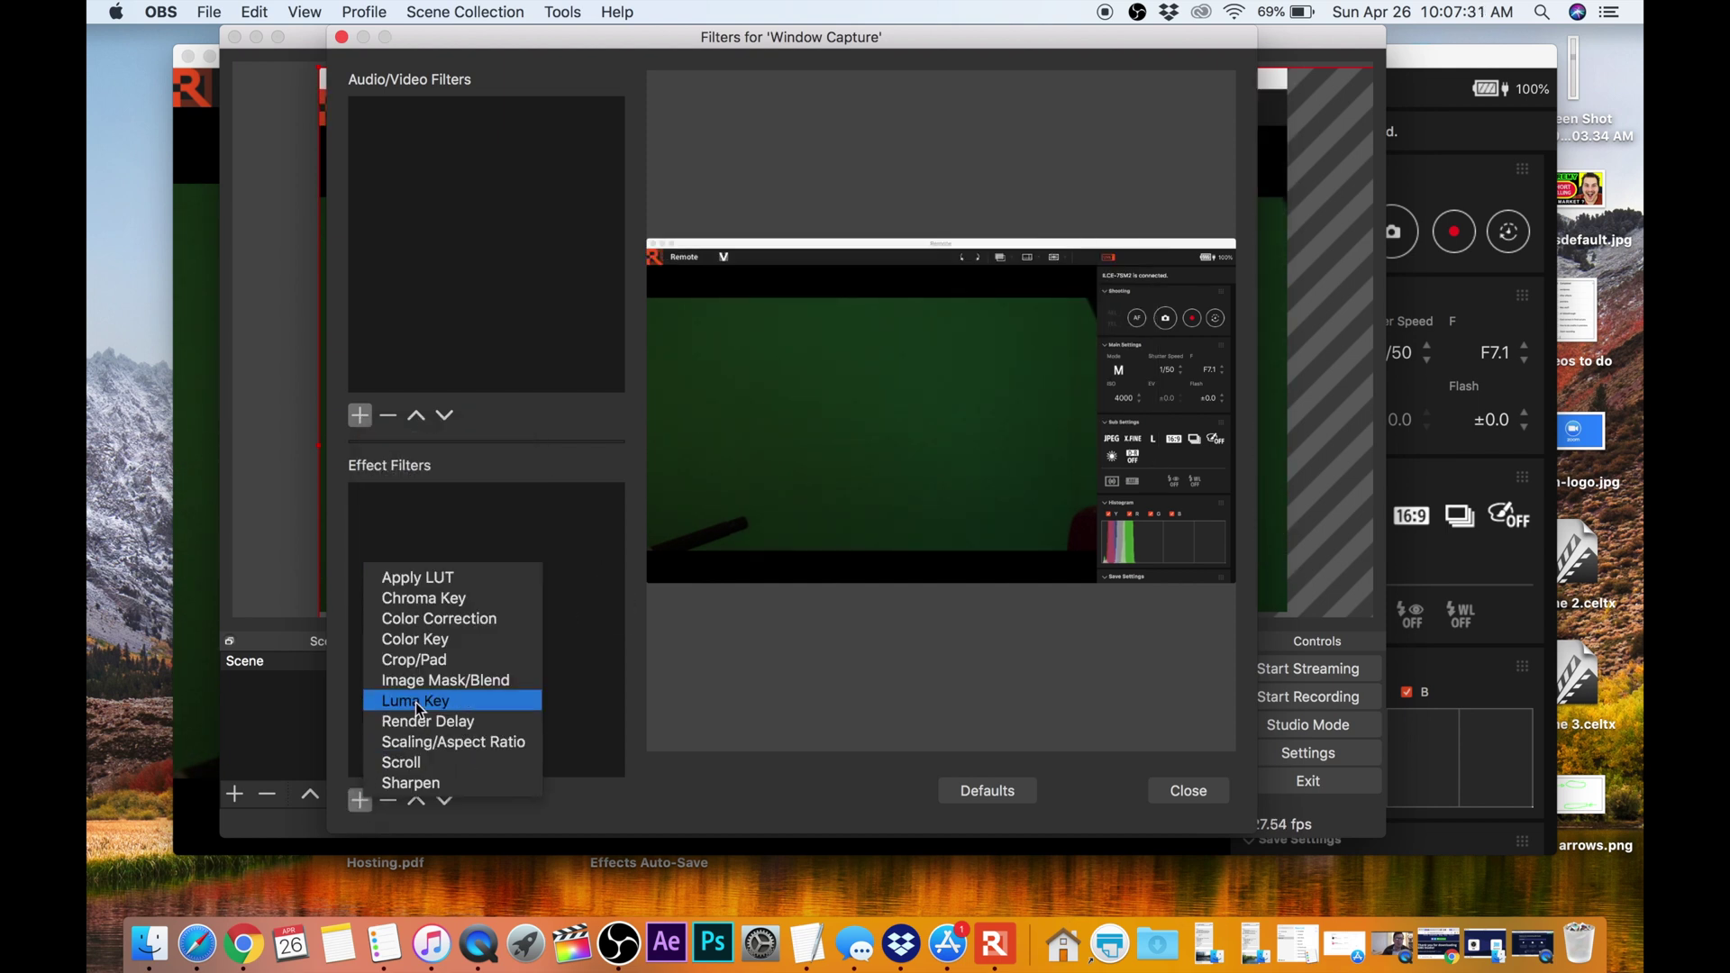
pyautogui.click(422, 640)
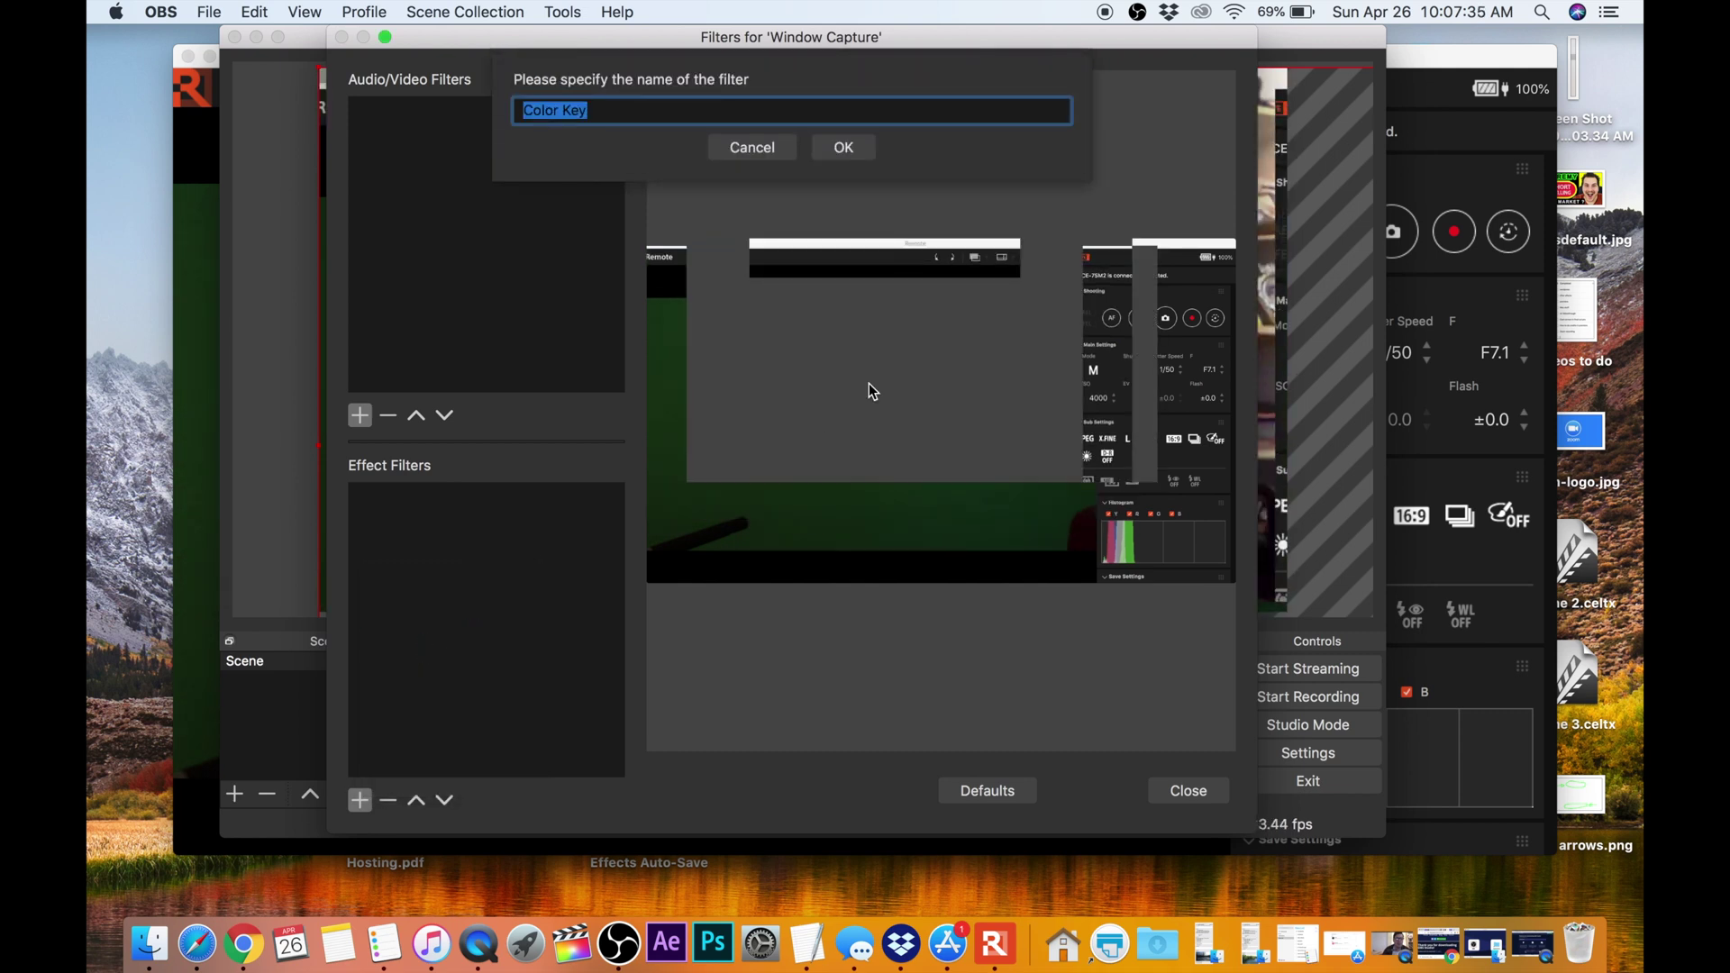
pyautogui.click(843, 147)
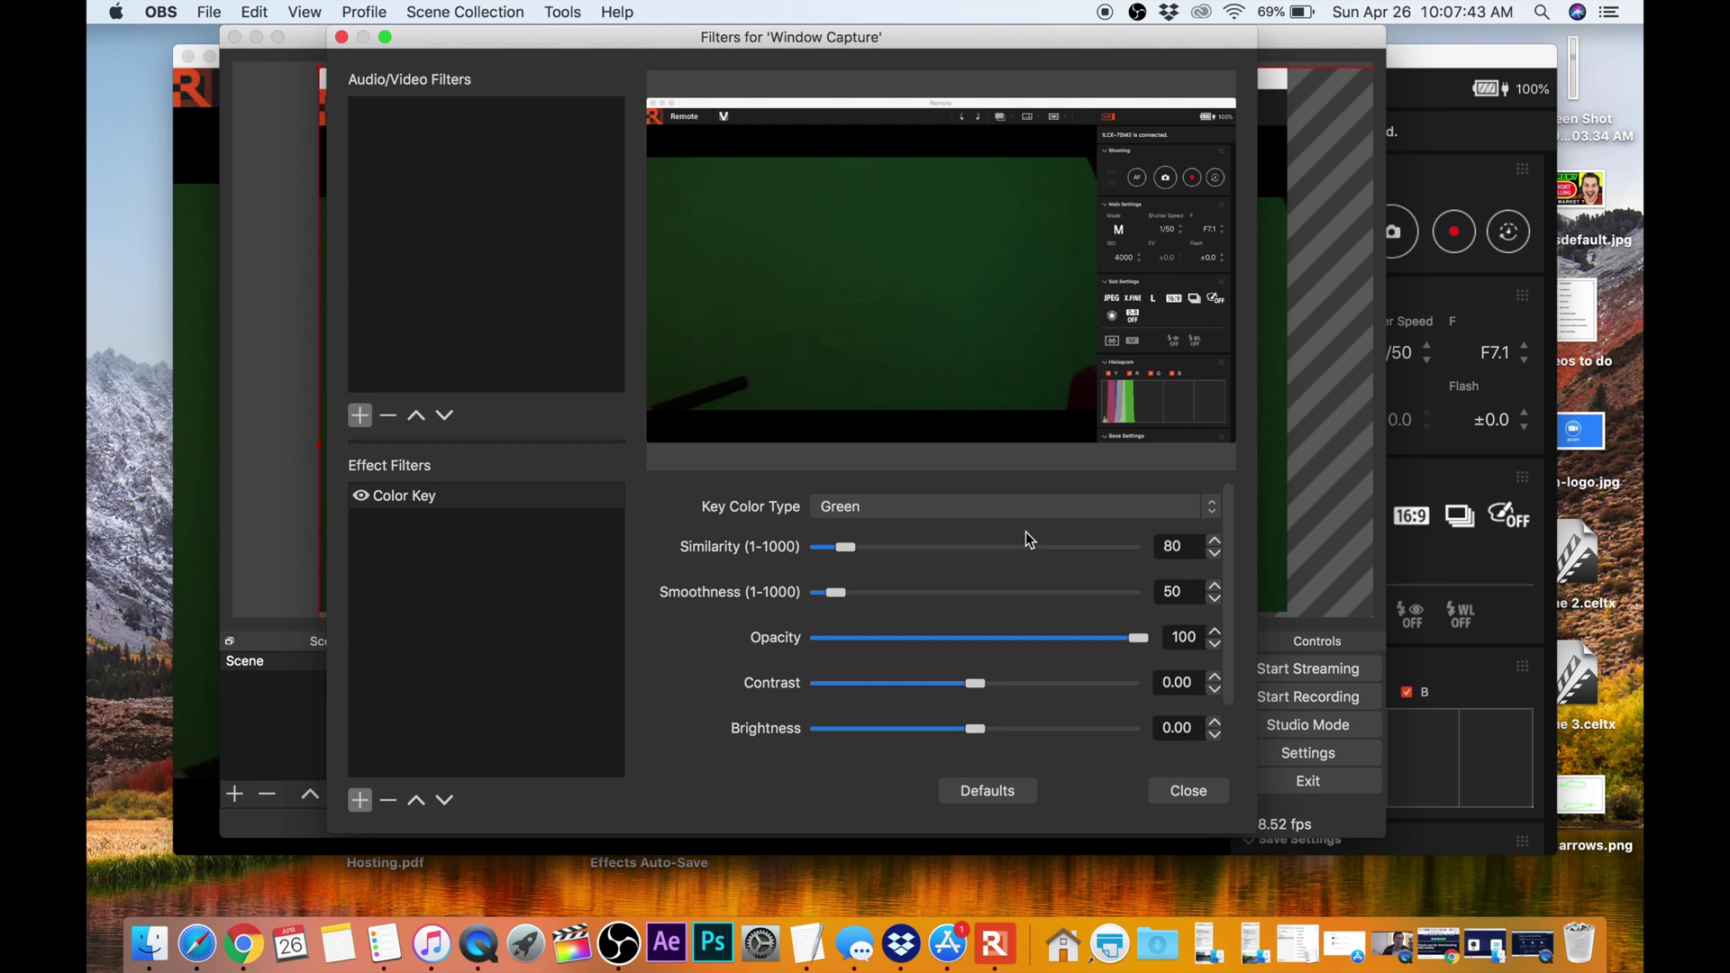
# Raise the Color Key filter's similarity to 871 to key out the green background, and close the filters window.
pyautogui.moveTo(845, 548); pyautogui.dragTo(1102, 573)
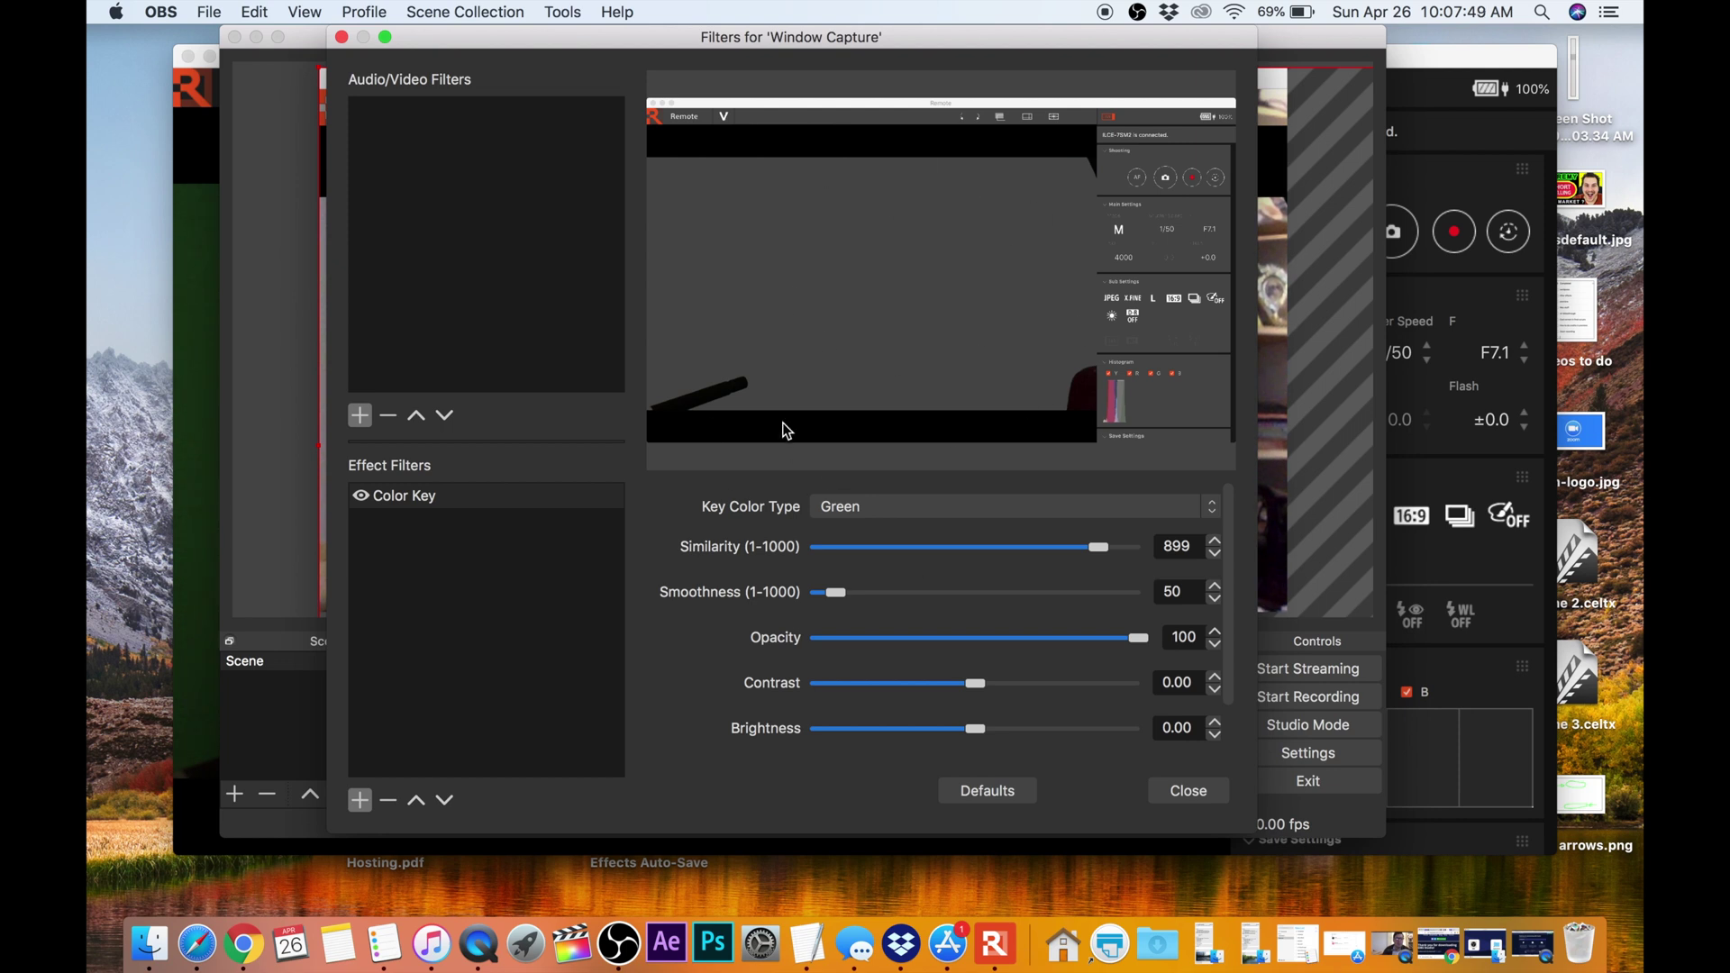
pyautogui.moveTo(1097, 546)
pyautogui.mouseDown()
pyautogui.moveTo(1048, 549)
pyautogui.moveTo(1089, 554)
pyautogui.mouseUp()
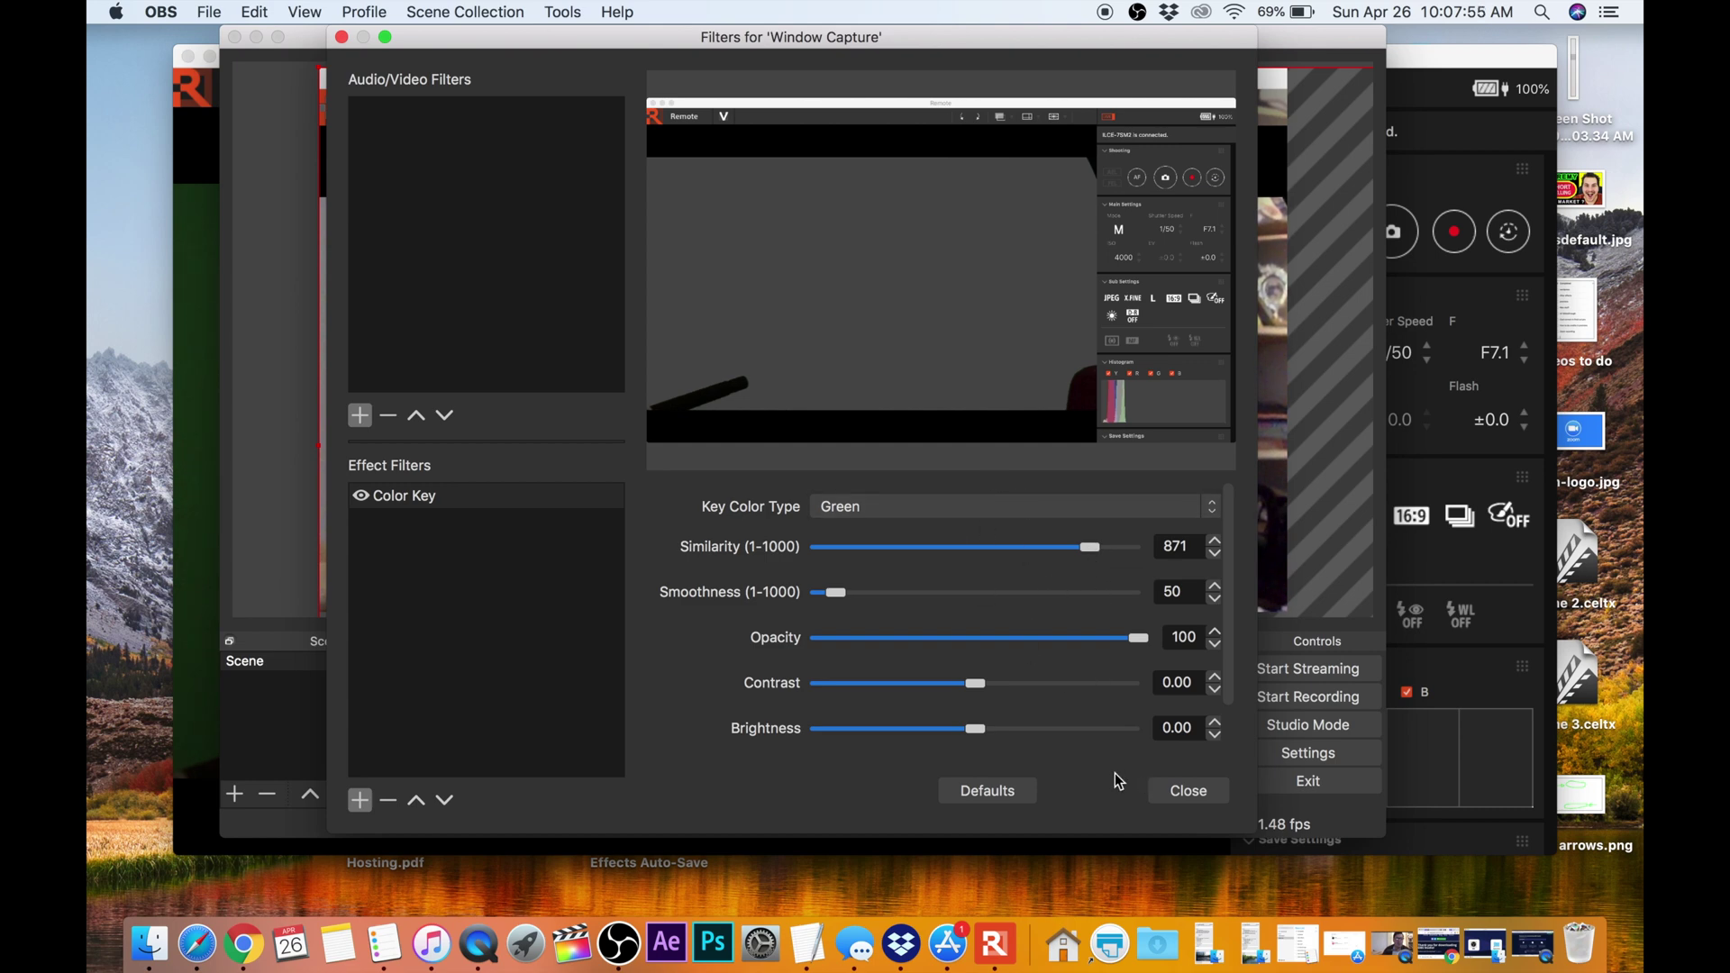
pyautogui.click(1190, 791)
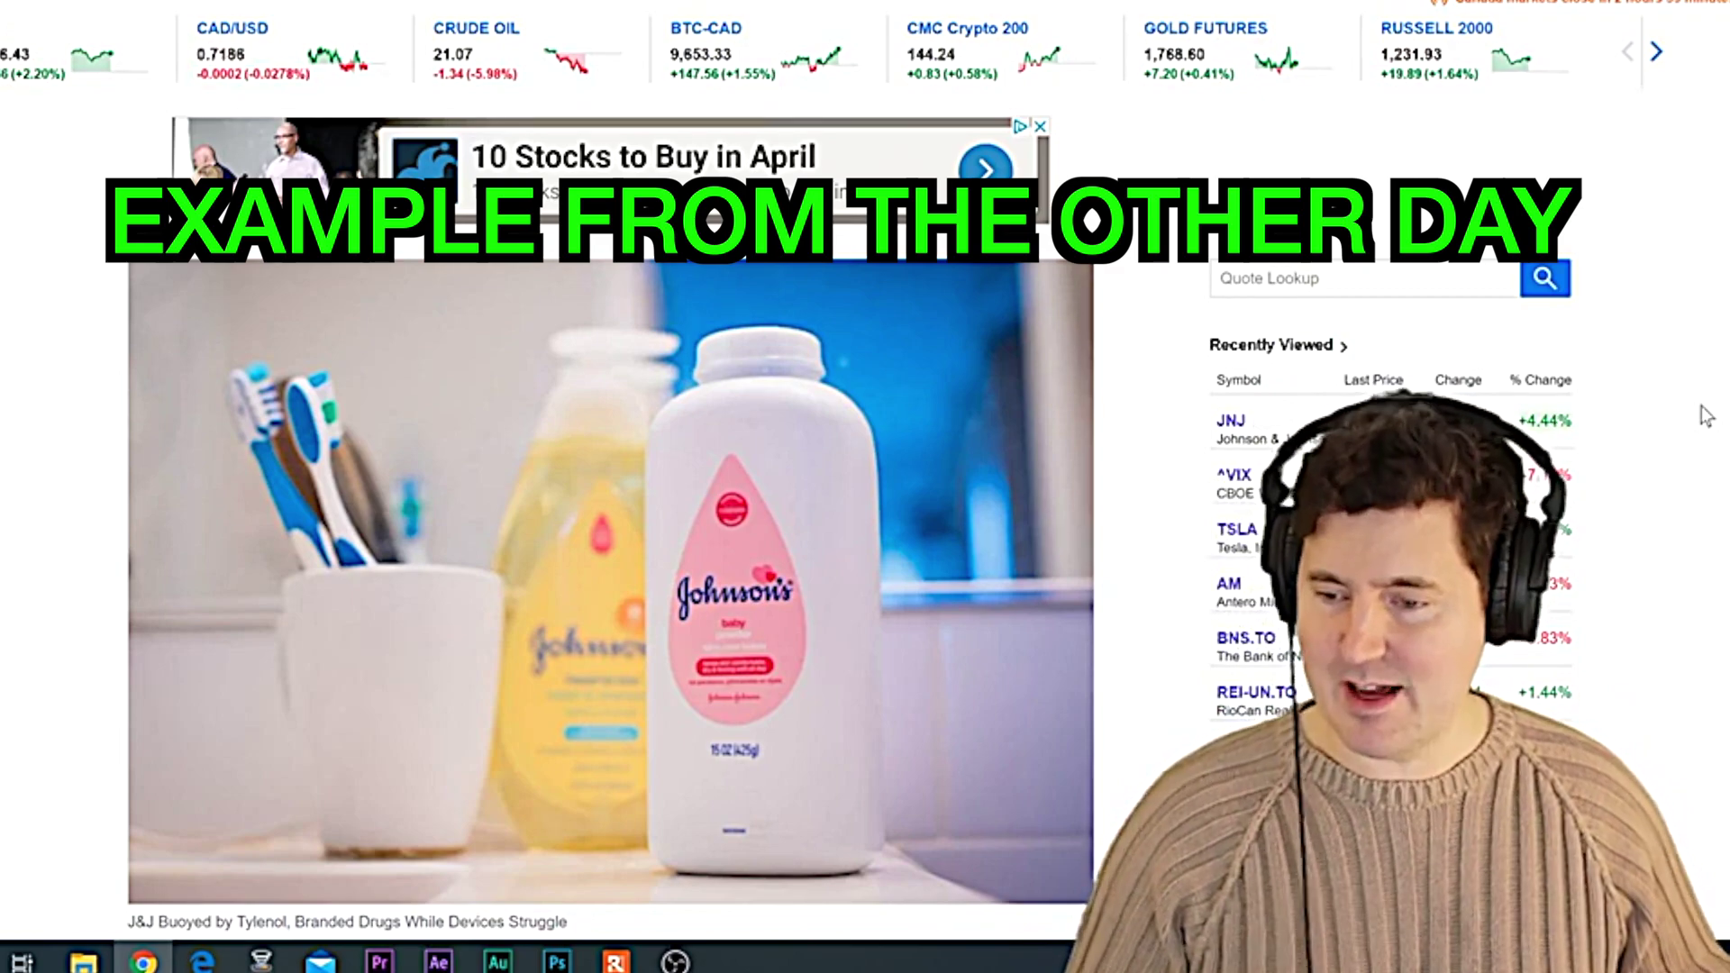
pyautogui.scroll(-2, 612, 505)
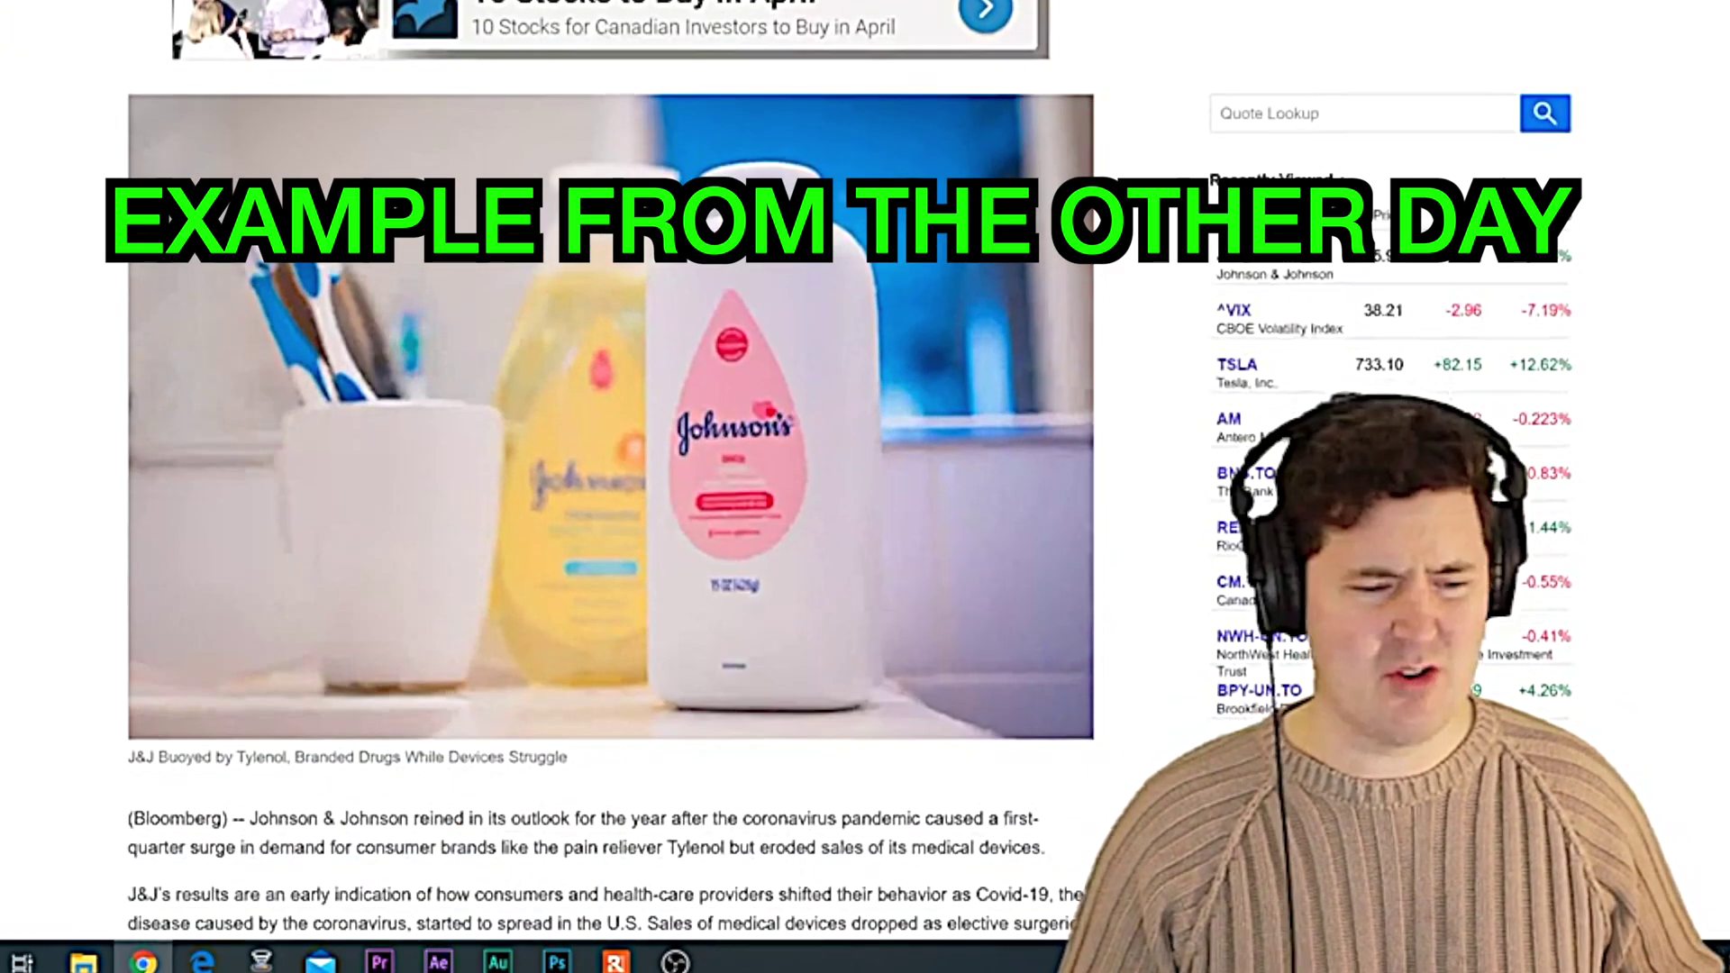
pyautogui.scroll(-6, 612, 486)
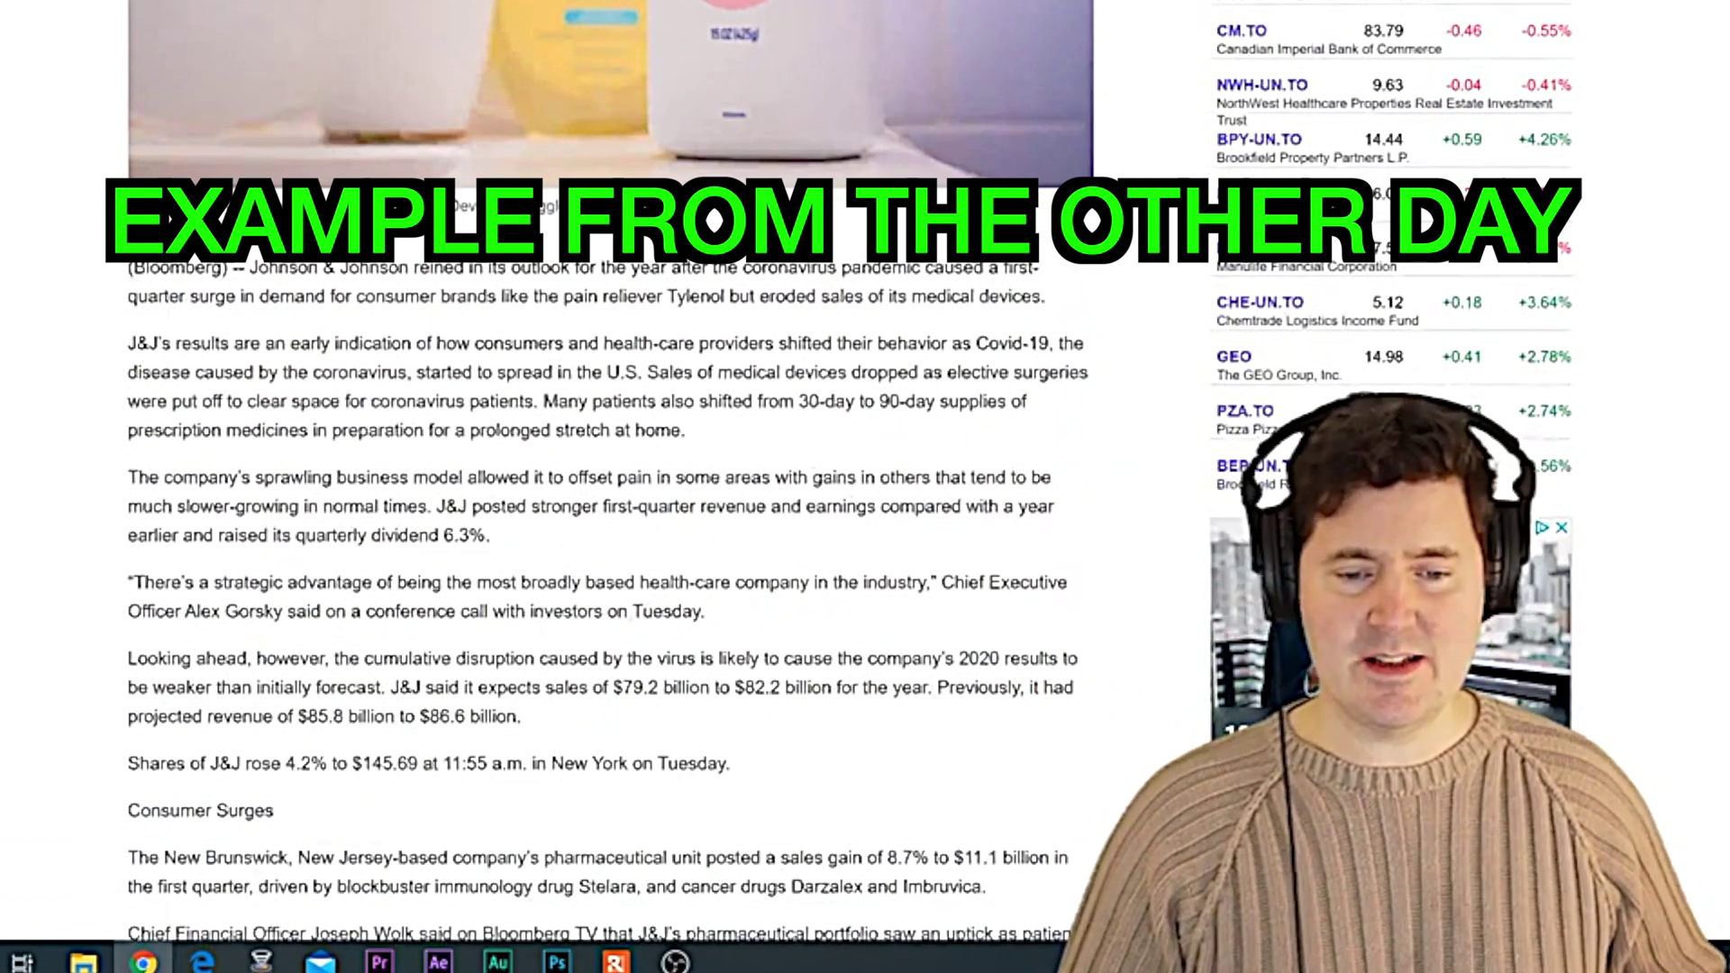
pyautogui.scroll(-1, 613, 487)
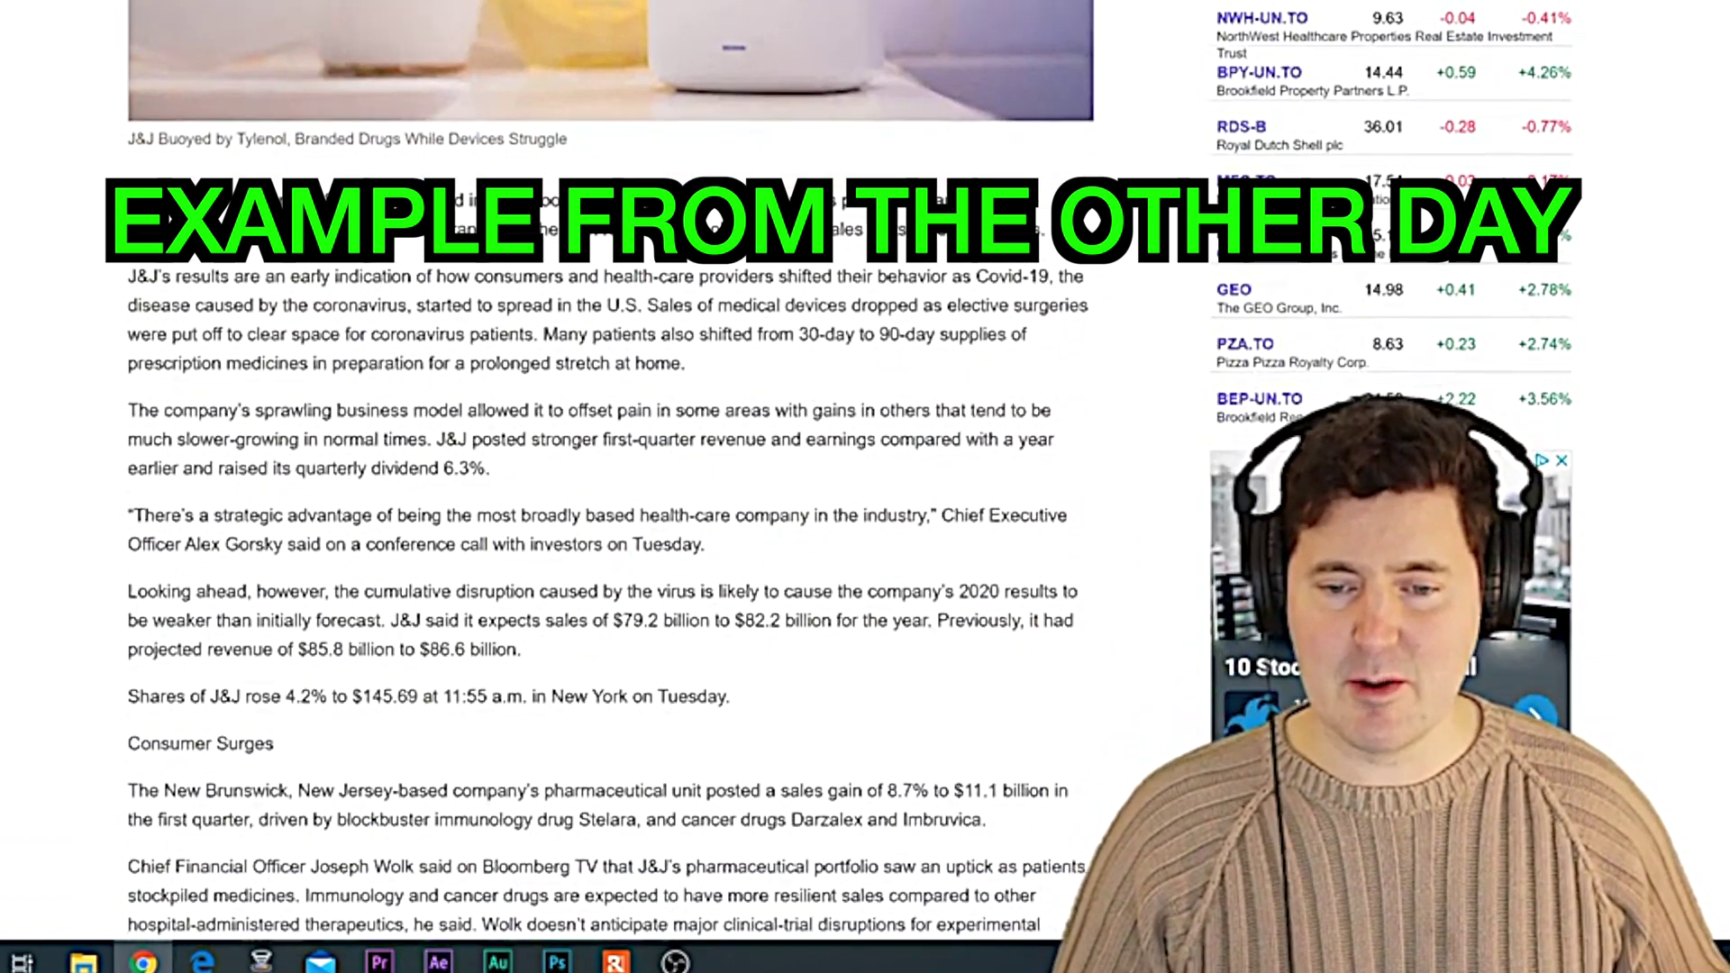